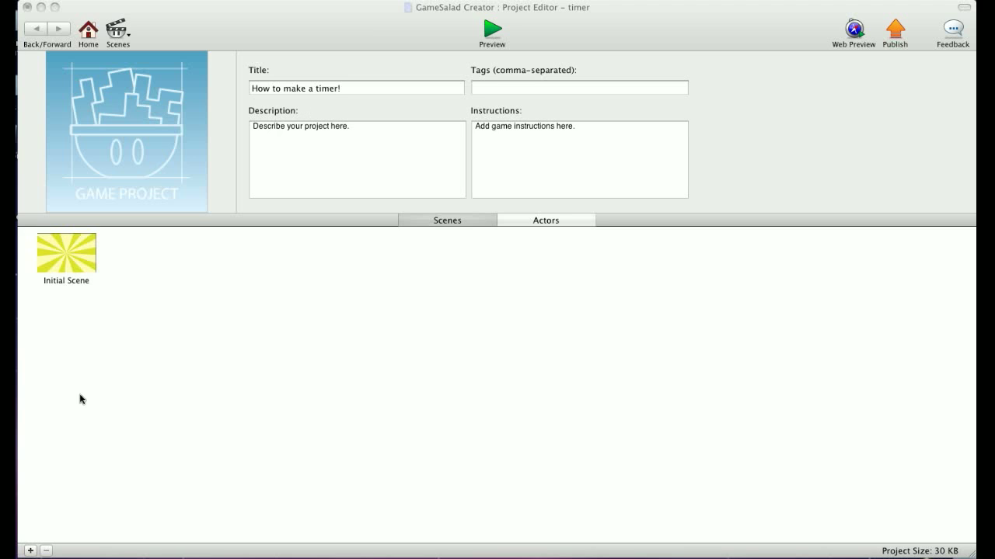
# - Open the timer project's Initial Scene in the Scene Editor
pyautogui.doubleClick(59, 250)
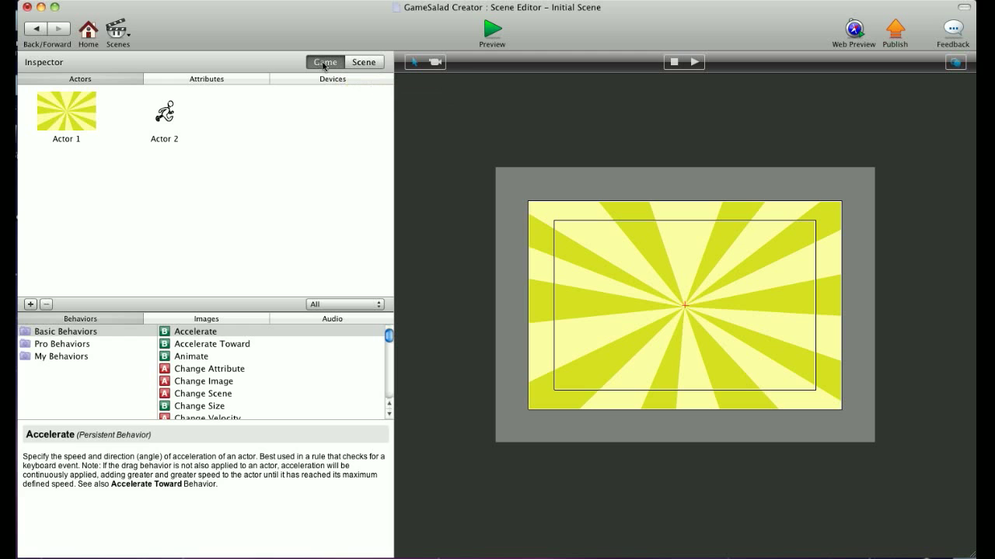
# - Delete the old Game Timer game attribute
pyautogui.click(207, 81)
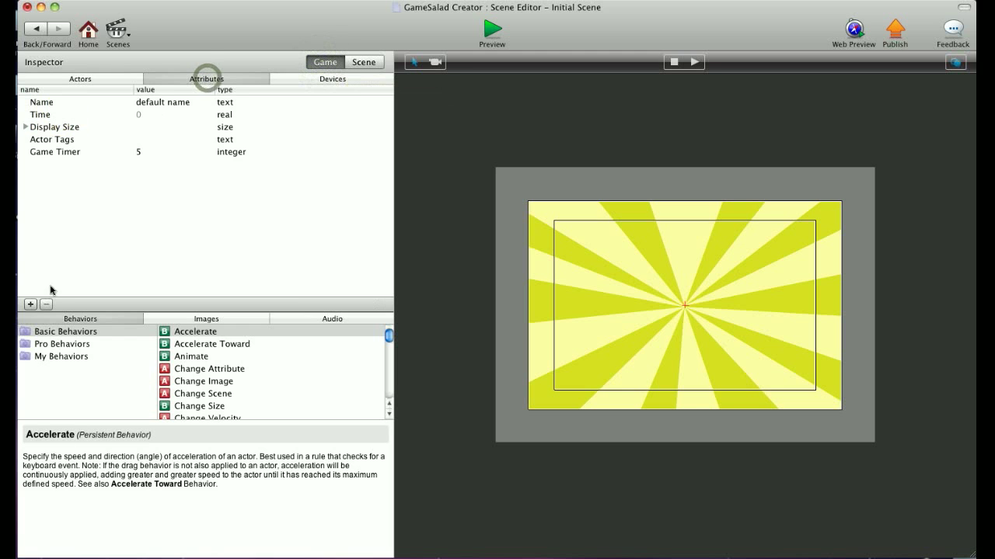
pyautogui.click(56, 152)
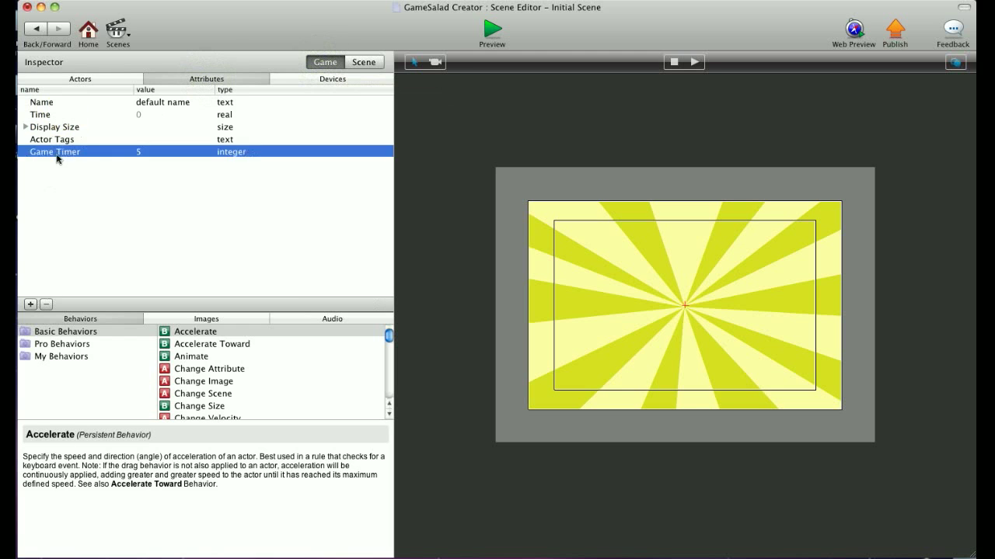
pyautogui.click(45, 305)
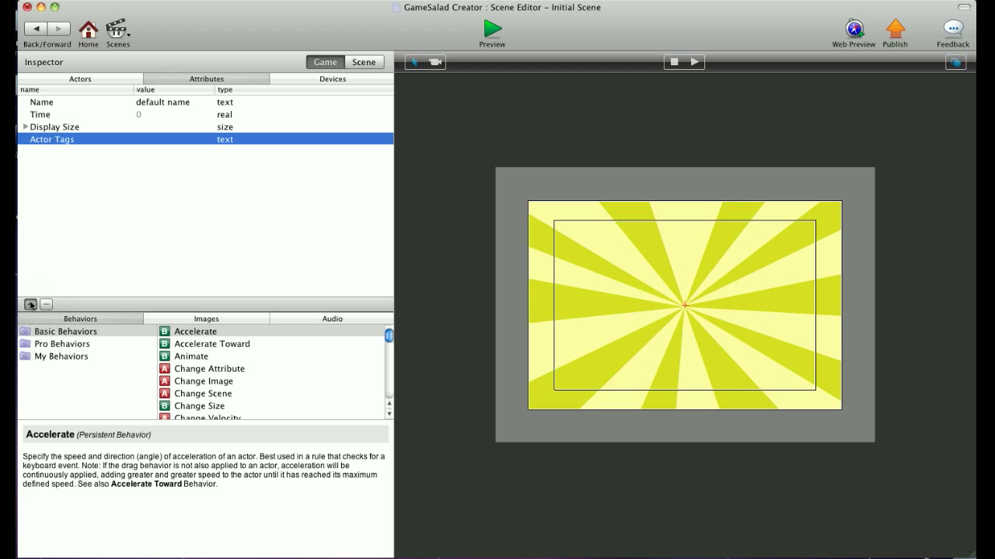
# - Add an integer game attribute named 'Game timer' with value 5
pyautogui.click(30, 304)
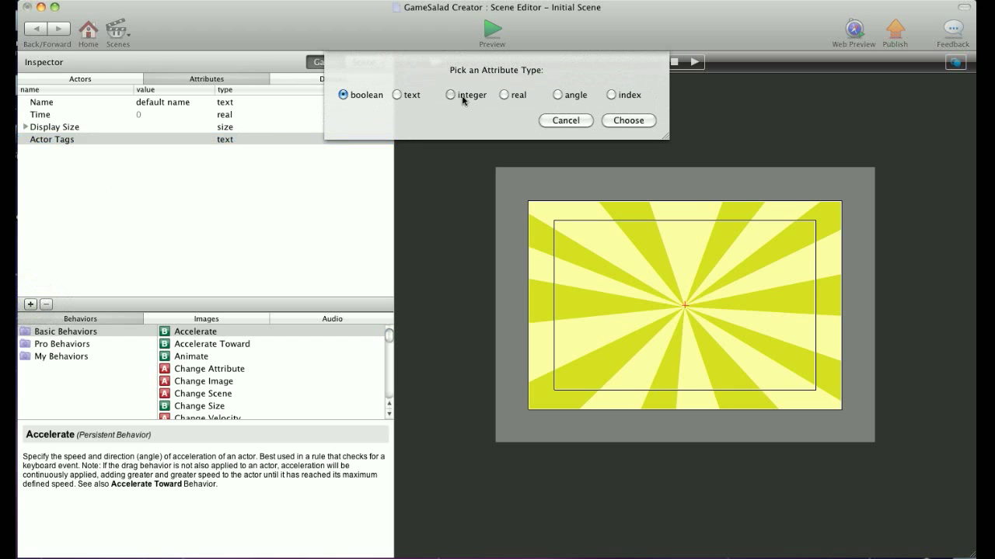
pyautogui.click(619, 120)
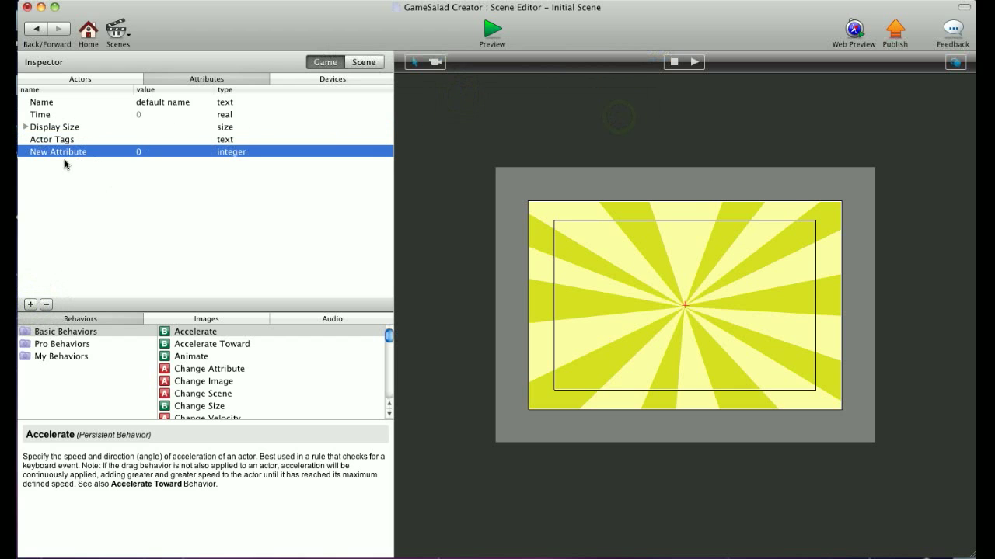
pyautogui.doubleClick(66, 160)
pyautogui.write('Gam')
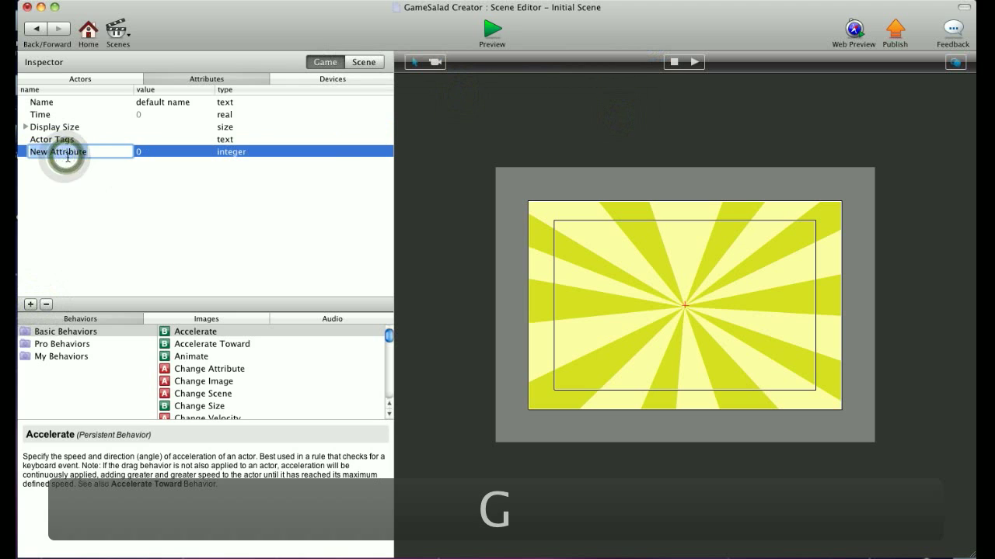
pyautogui.write('e timer')
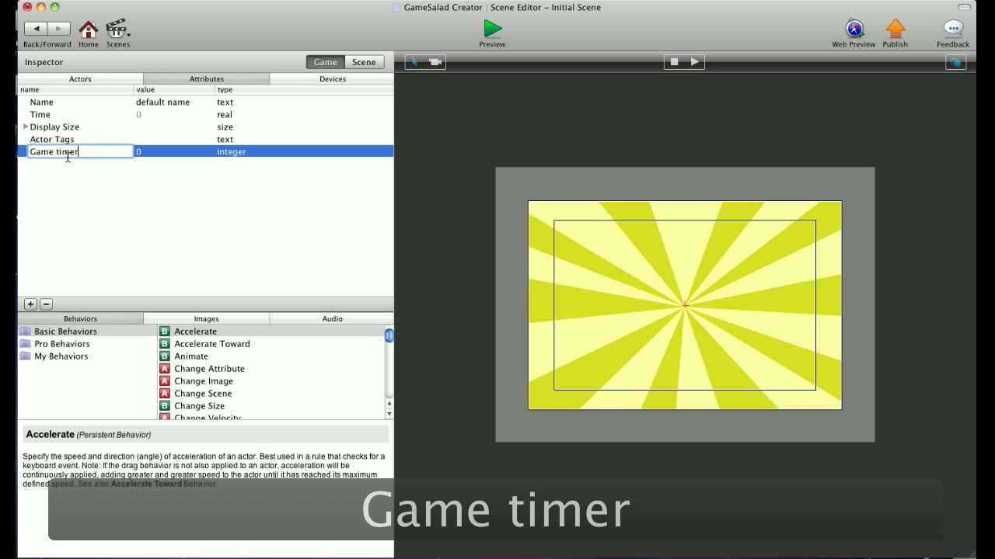
pyautogui.click(87, 180)
pyautogui.click(138, 153)
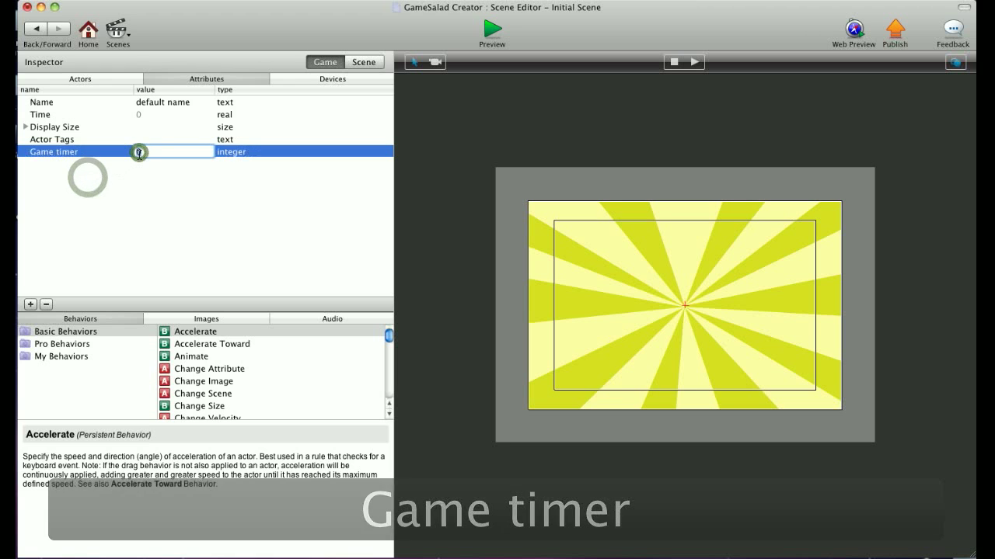
pyautogui.write('5')
pyautogui.click(136, 211)
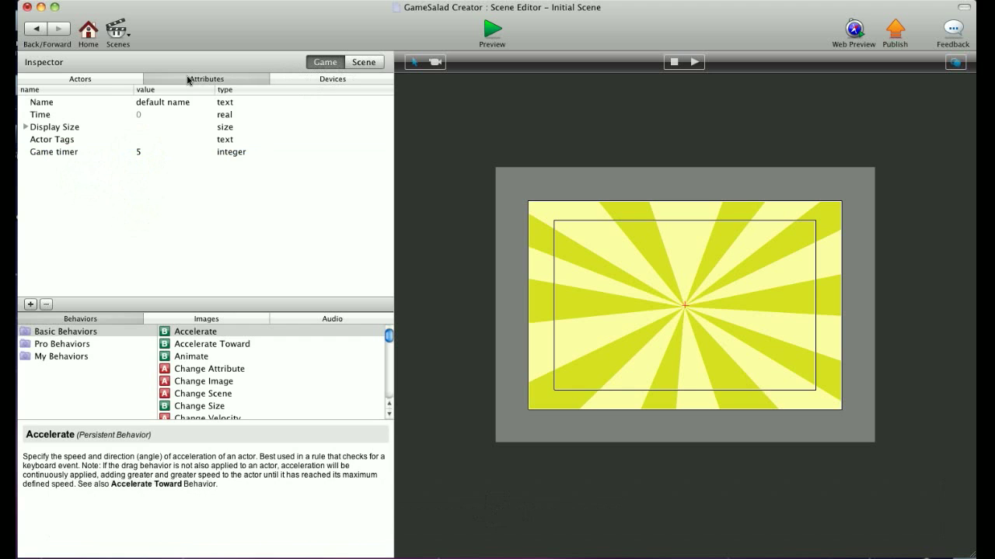
# - Open Actor 1 from the Actors list and delete its existing timer rule
pyautogui.click(81, 79)
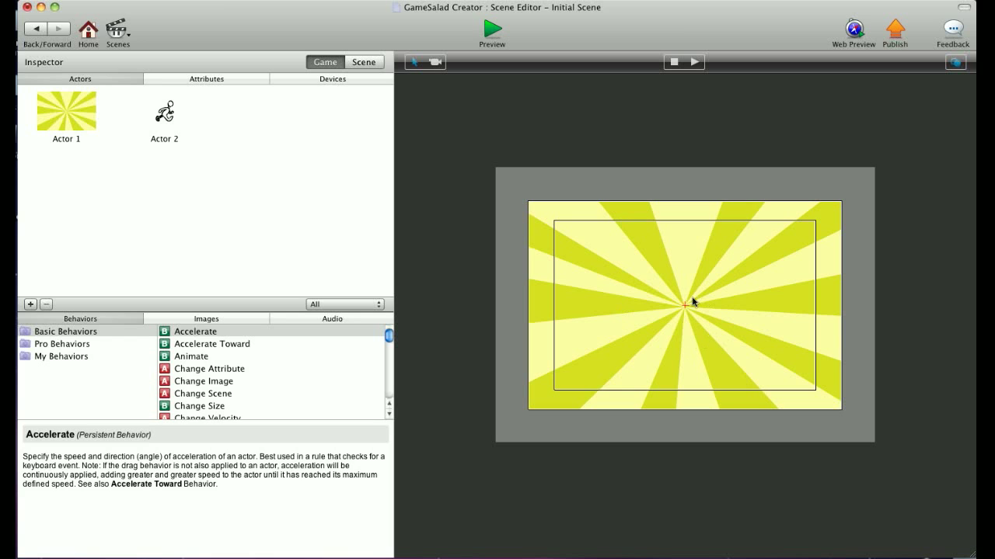
pyautogui.doubleClick(55, 111)
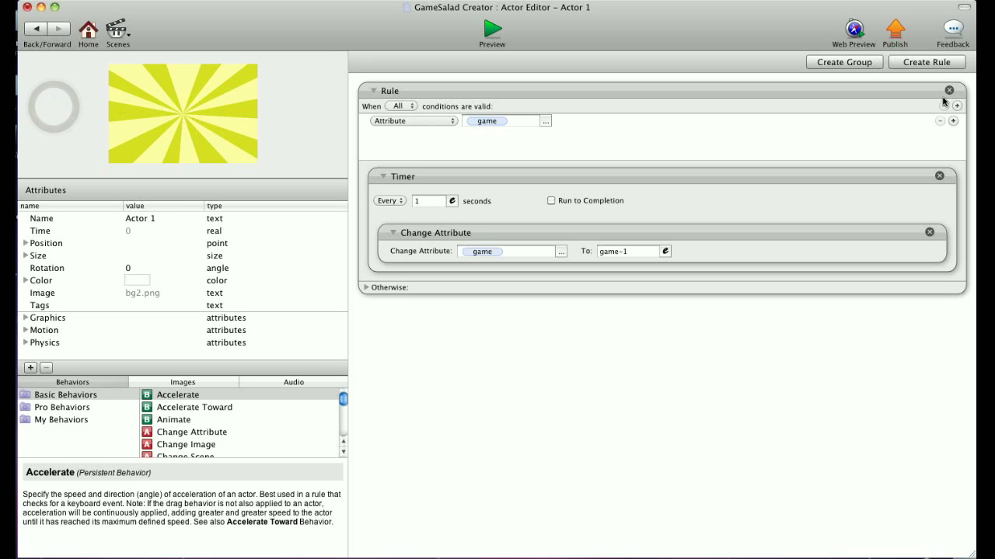
pyautogui.click(949, 90)
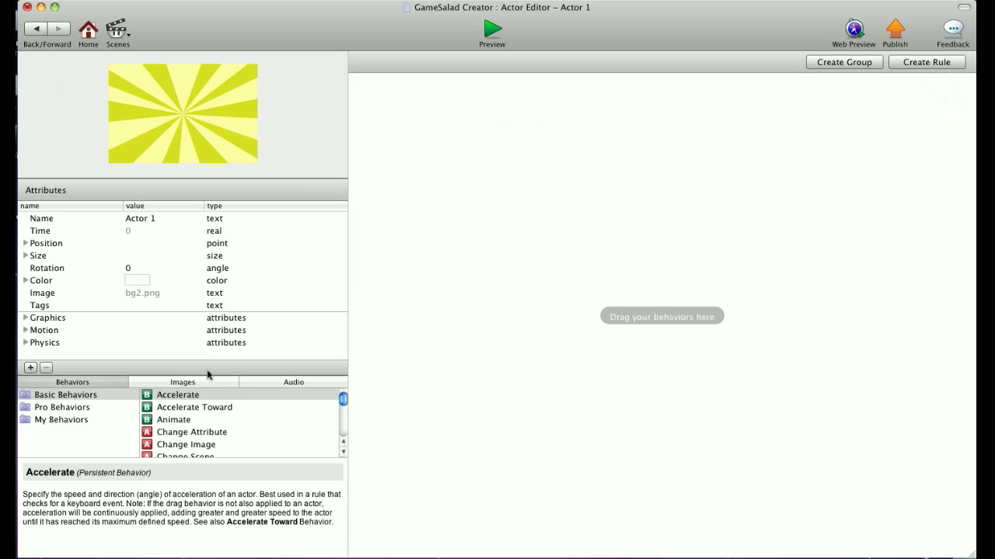
# - Add a rule to Actor 1 with the condition game.Game timer > 0
pyautogui.click(908, 61)
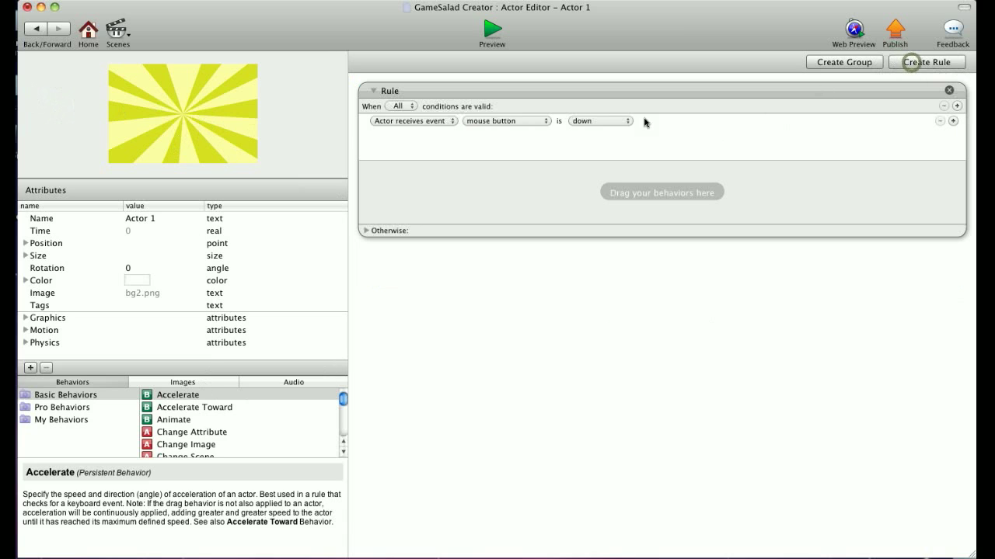
pyautogui.click(433, 121)
pyautogui.click(422, 130)
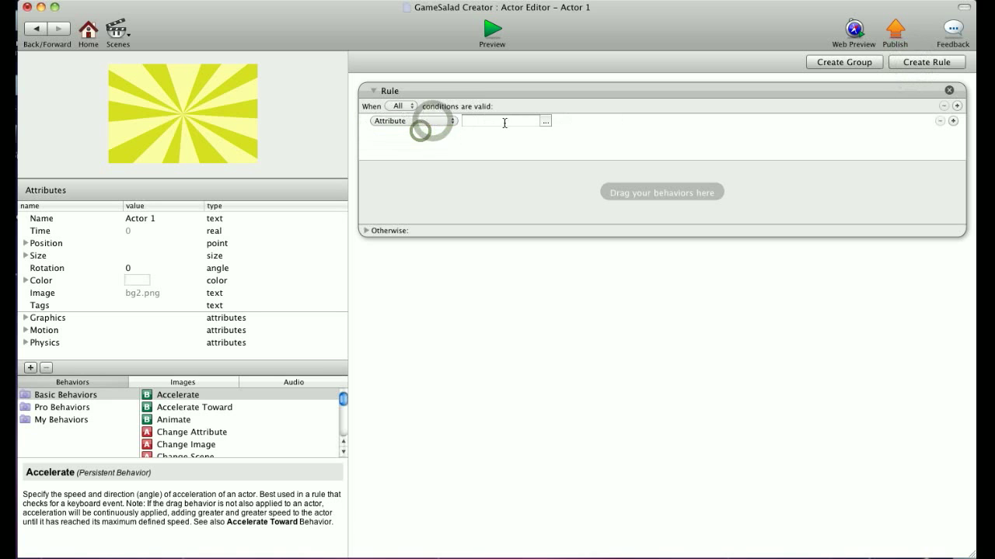
pyautogui.click(541, 124)
pyautogui.click(553, 133)
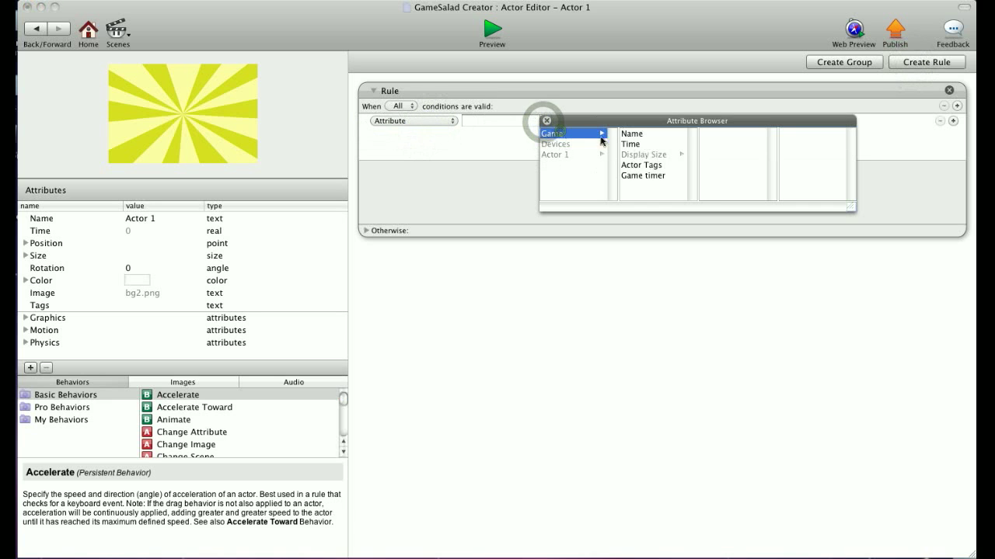
pyautogui.doubleClick(643, 177)
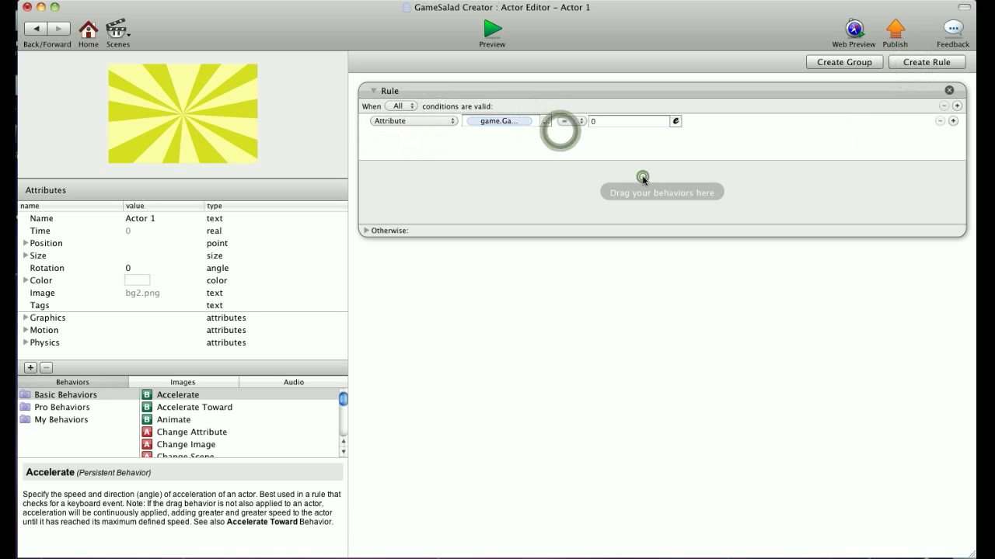
pyautogui.click(579, 122)
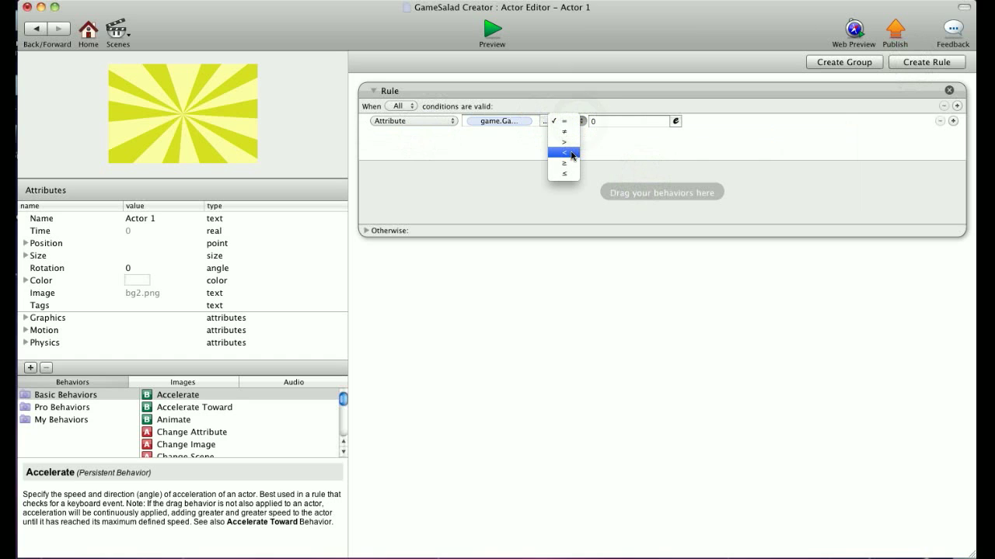
pyautogui.click(572, 143)
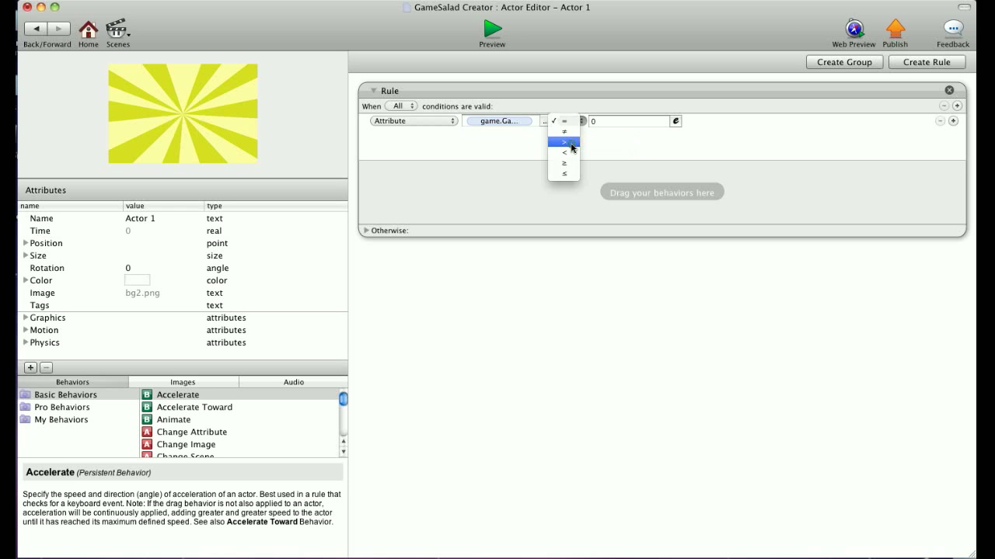
# - Put an every-1-second Timer inside the rule, with a Change Attribute inside it
pyautogui.scroll(-1, 240, 409)
pyautogui.scroll(-10, 233, 417)
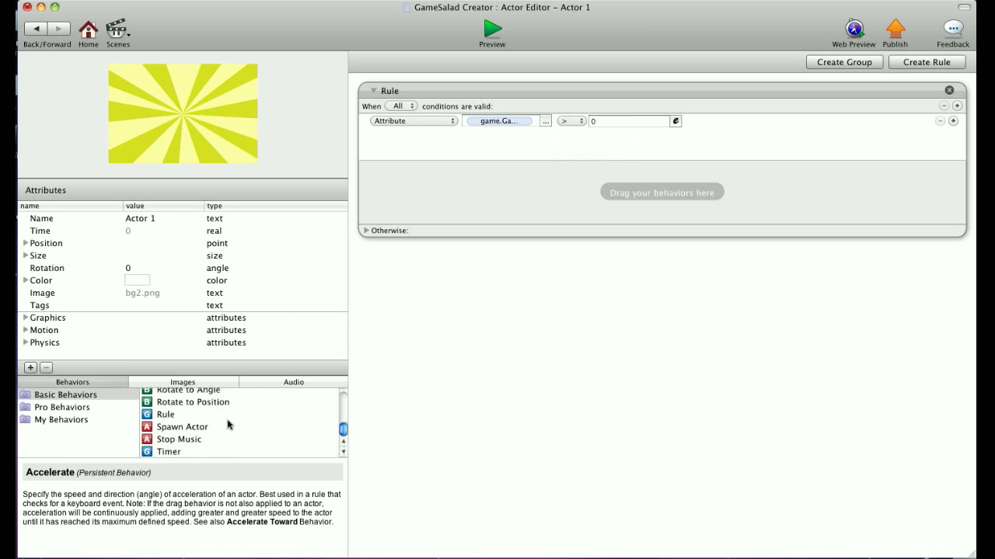
pyautogui.moveTo(157, 453); pyautogui.dragTo(427, 194)
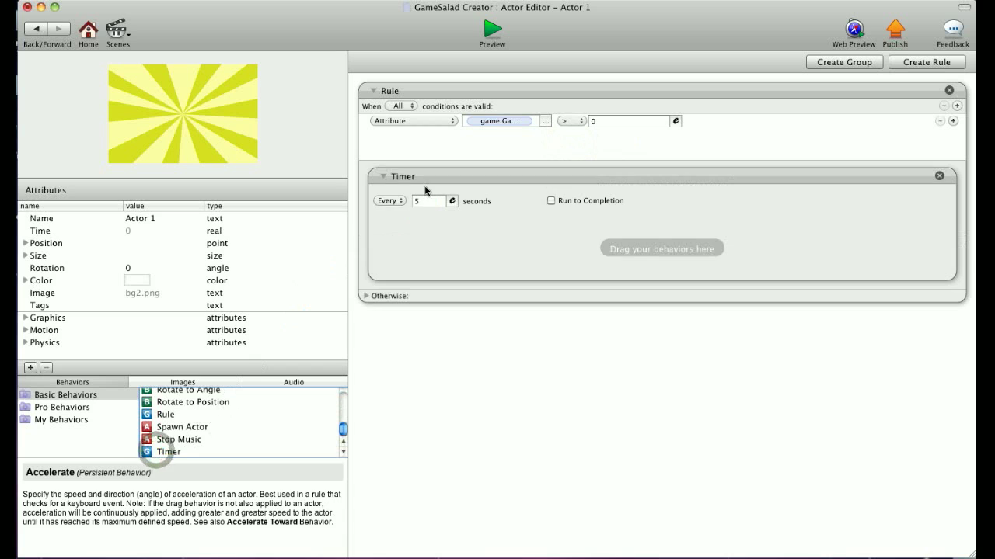
pyautogui.doubleClick(414, 200)
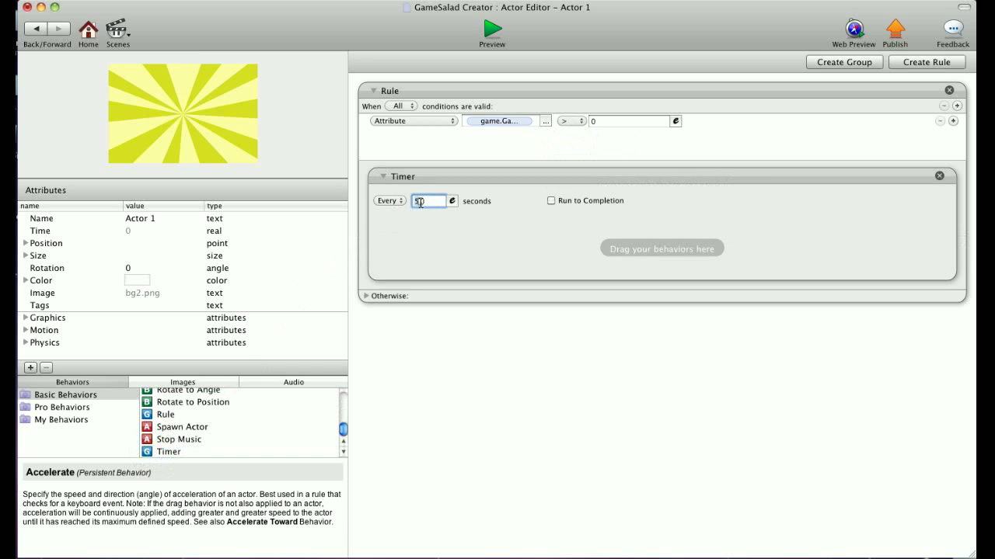
pyautogui.write('1')
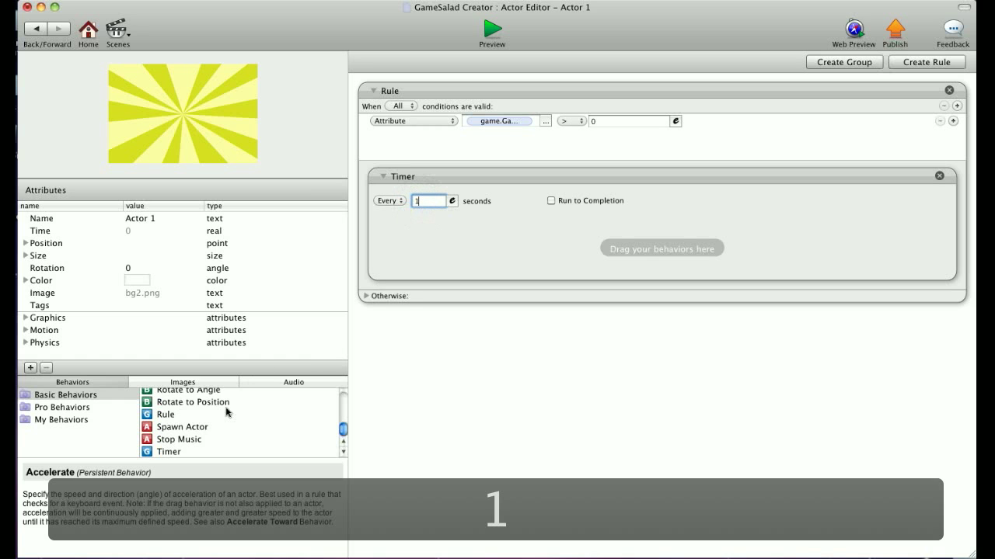
pyautogui.scroll(10, 225, 412)
pyautogui.moveTo(204, 436); pyautogui.dragTo(509, 254)
# - Make the Change Attribute set game.Game timer to game.Game timer-1, then return to the Initial Scene
pyautogui.click(562, 258)
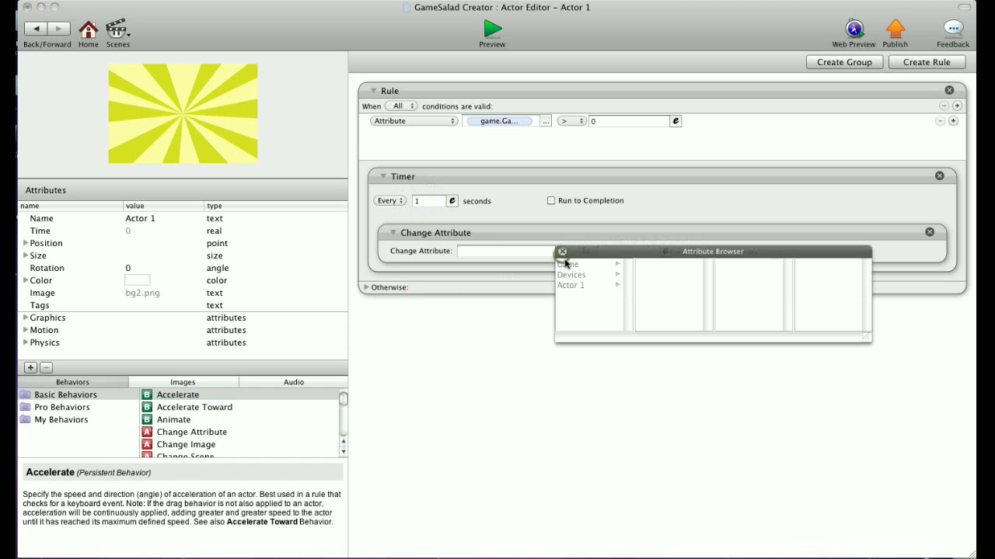
pyautogui.click(566, 264)
pyautogui.click(643, 306)
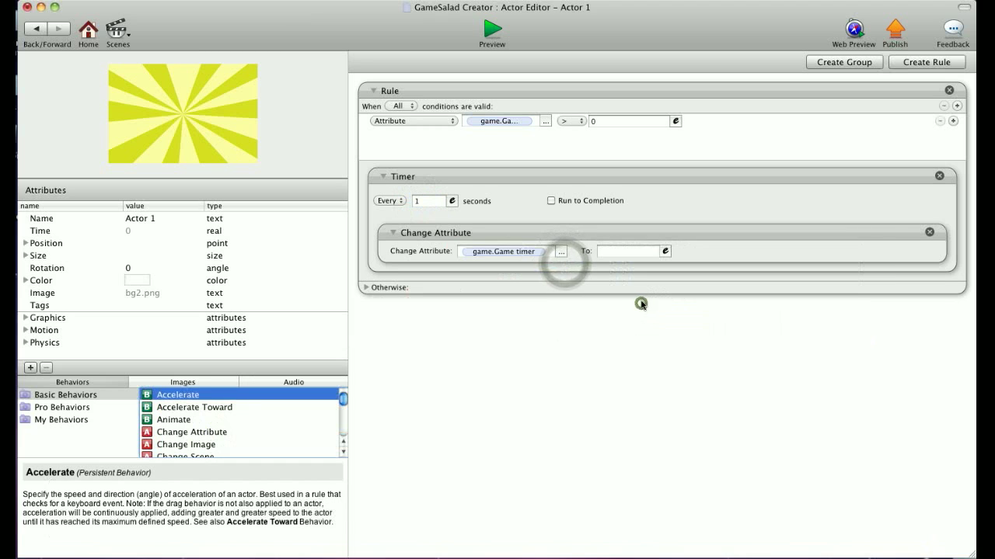
pyautogui.click(661, 251)
pyautogui.click(606, 271)
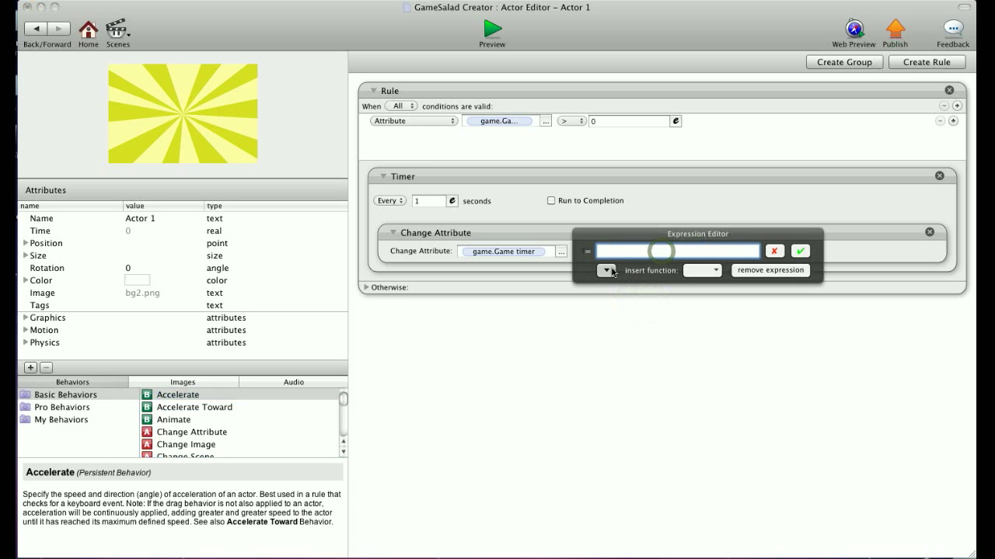
pyautogui.click(601, 289)
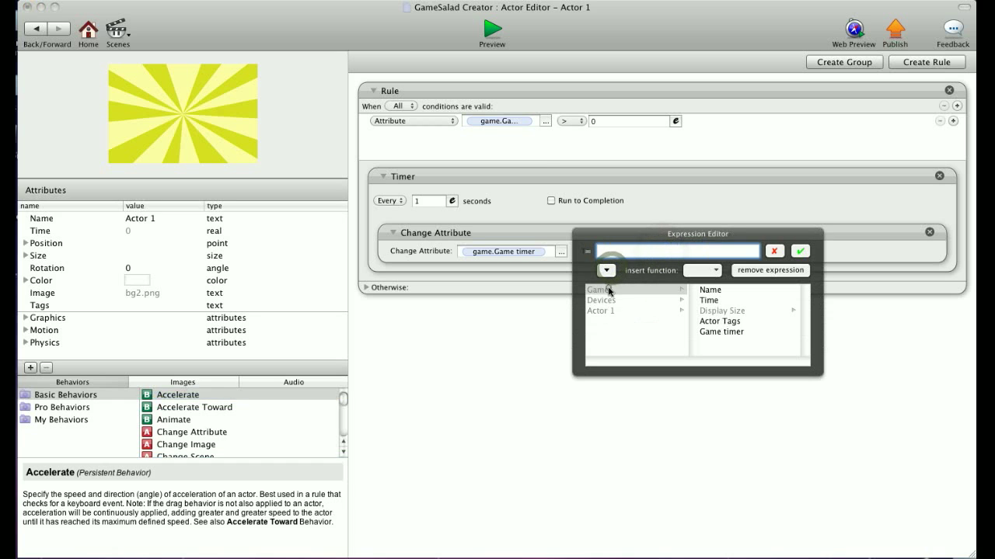
pyautogui.click(723, 333)
pyautogui.write('-1')
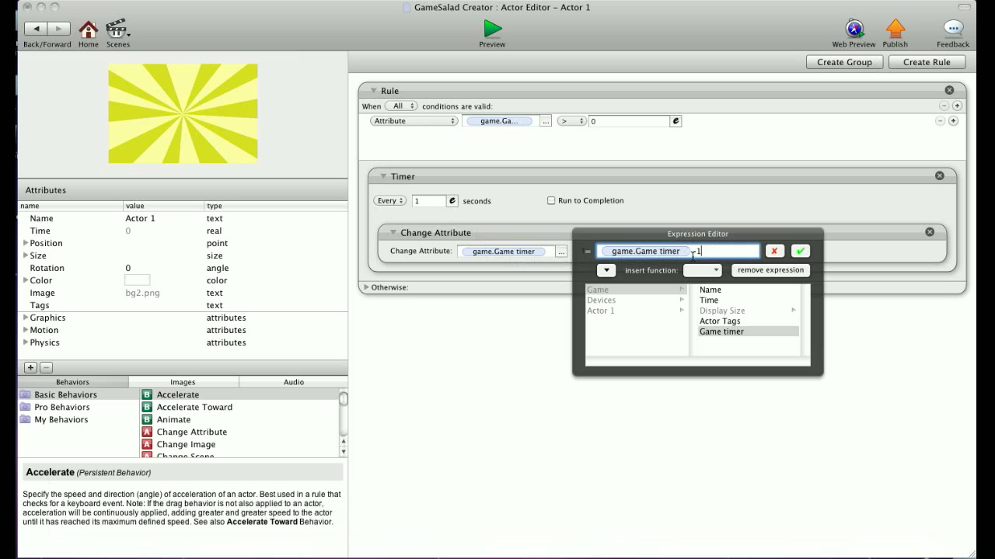
pyautogui.click(800, 252)
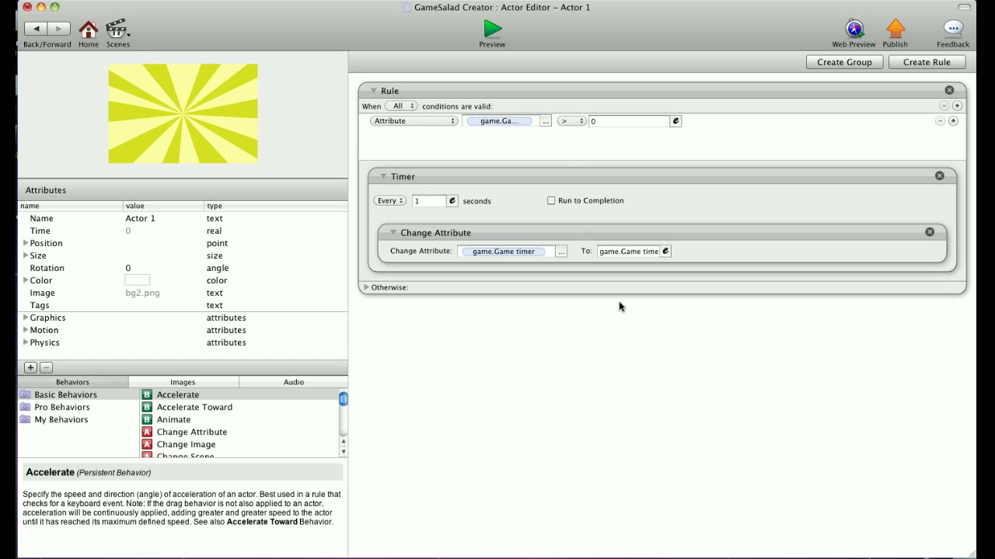
pyautogui.click(36, 28)
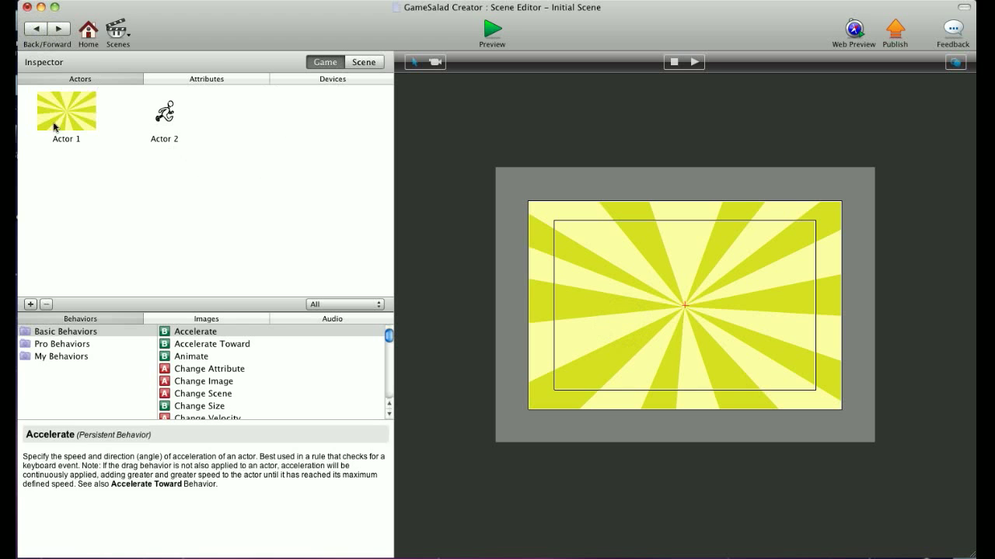
# - Create Actor 3 with a Display Text behavior reading 'Time is up!!!'
pyautogui.click(30, 304)
pyautogui.doubleClick(264, 122)
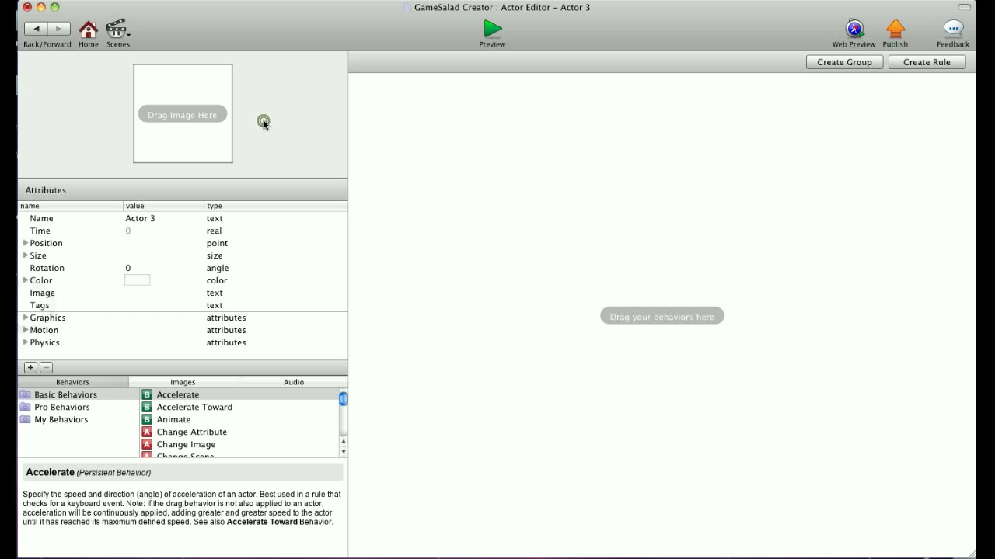
pyautogui.scroll(-4, 202, 422)
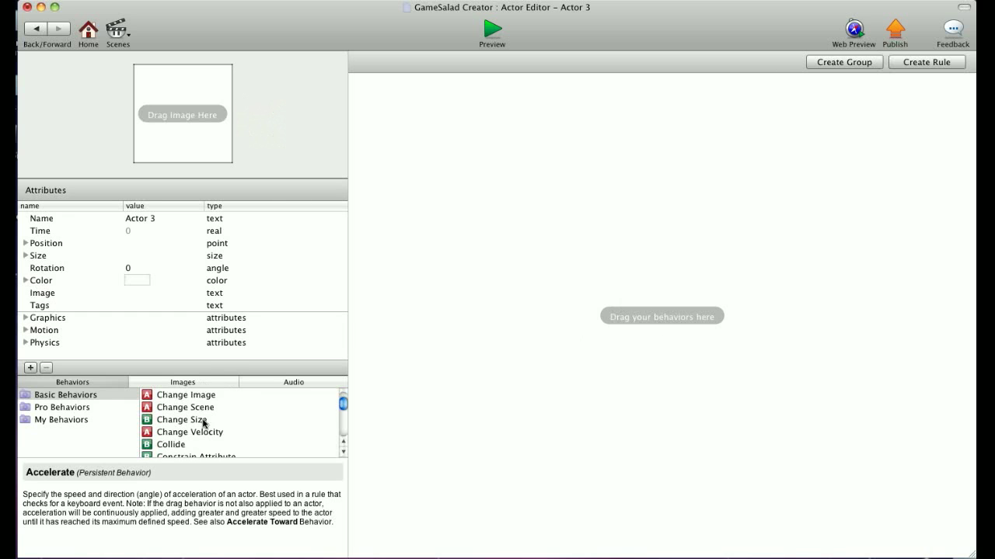
pyautogui.scroll(-1, 198, 428)
pyautogui.moveTo(182, 444); pyautogui.dragTo(475, 232)
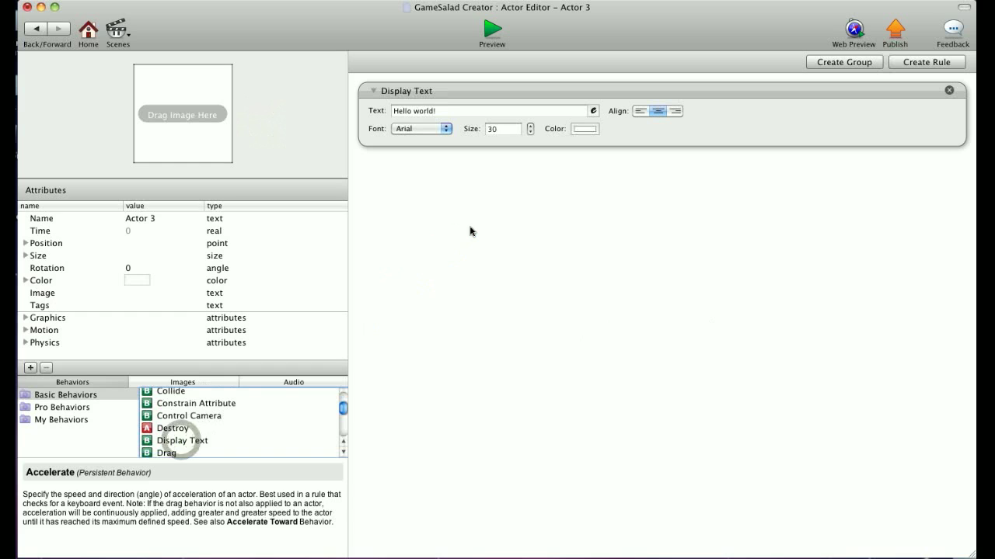
pyautogui.click(449, 112)
pyautogui.write('Time')
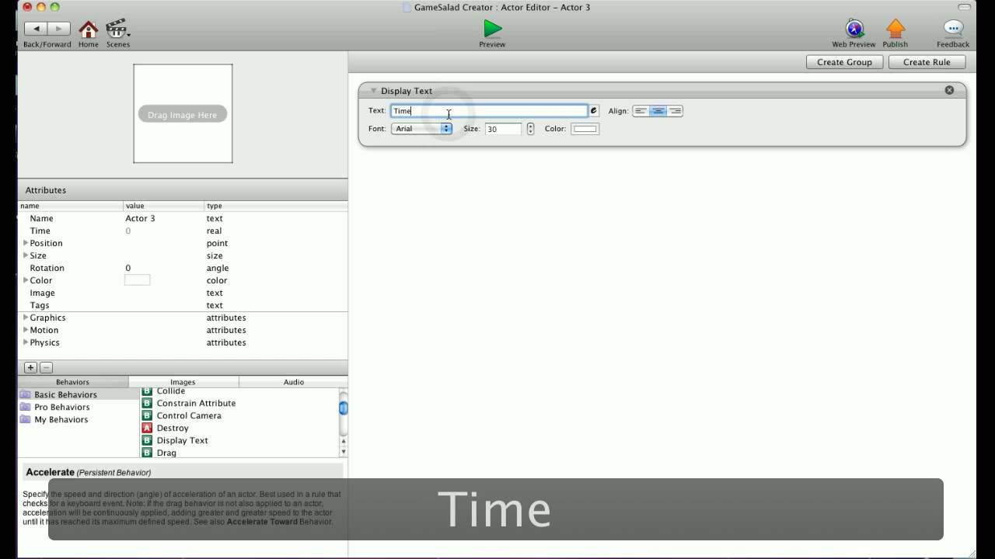
pyautogui.write(' is up!!!')
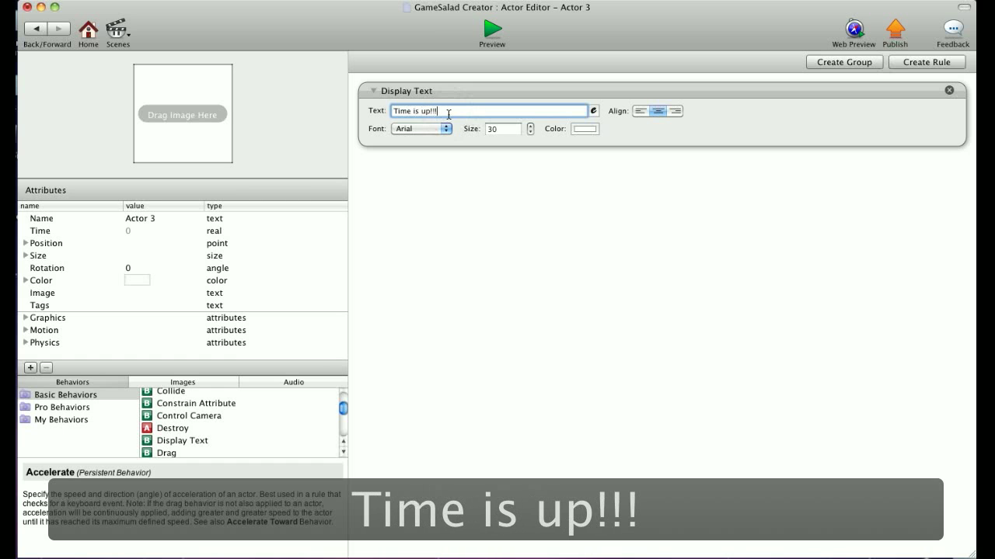
# - Make the text black and Actor 3's colour fully transparent, then return to the scene
pyautogui.click(579, 129)
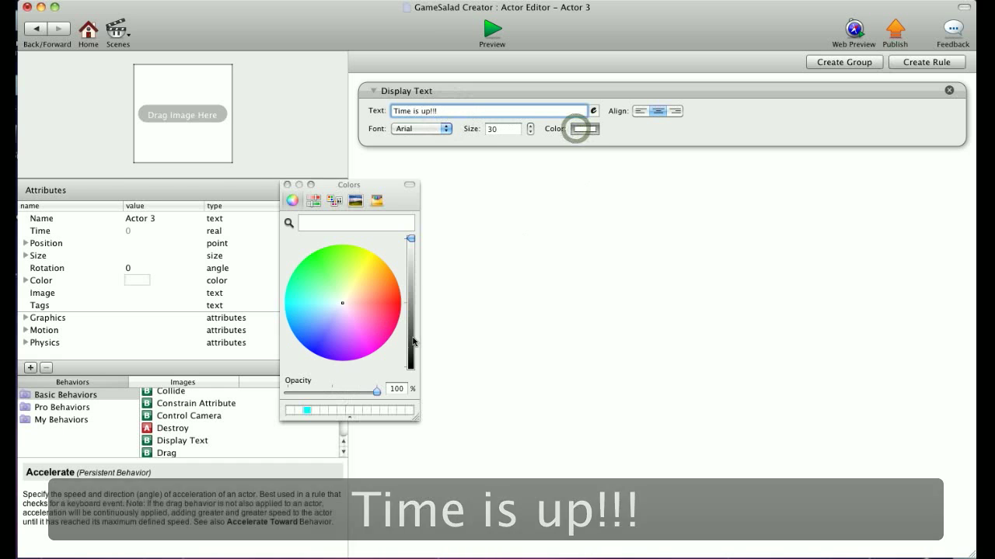
pyautogui.moveTo(411, 241); pyautogui.dragTo(410, 365)
pyautogui.click(286, 185)
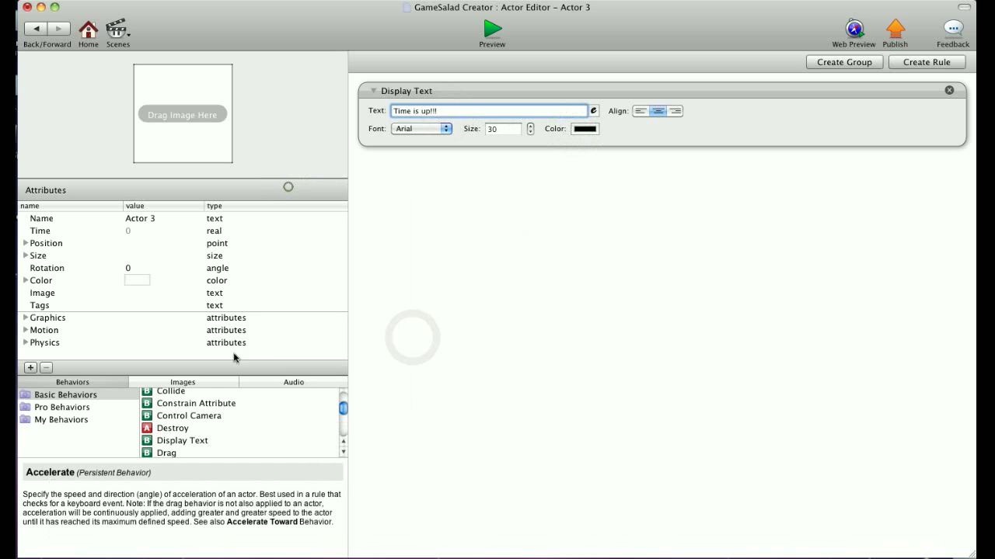
pyautogui.click(131, 279)
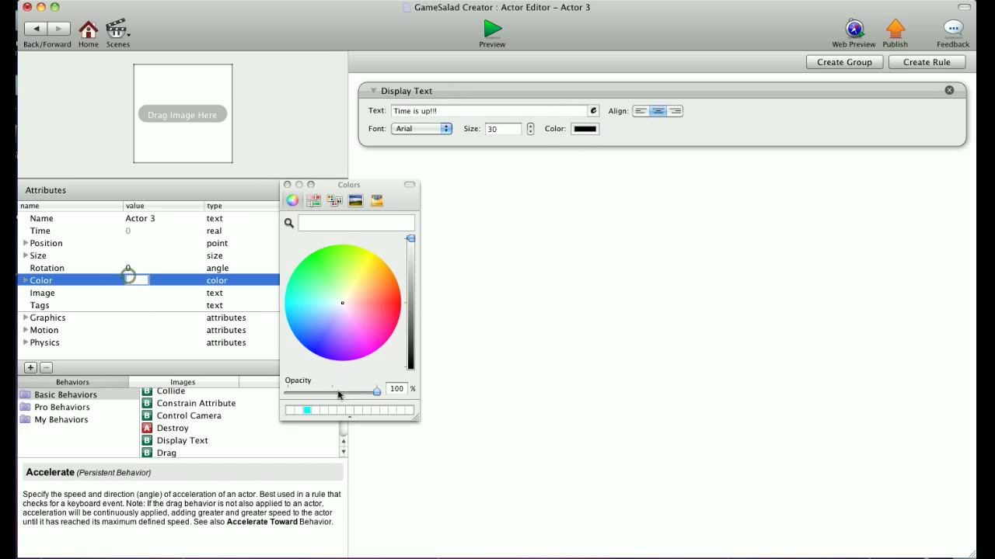
pyautogui.click(307, 393)
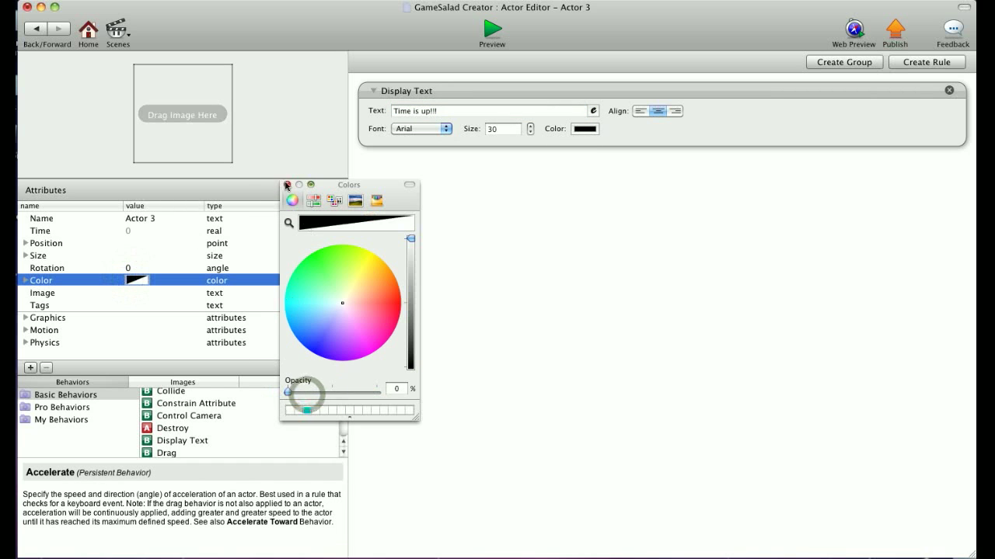
pyautogui.click(286, 185)
pyautogui.click(35, 29)
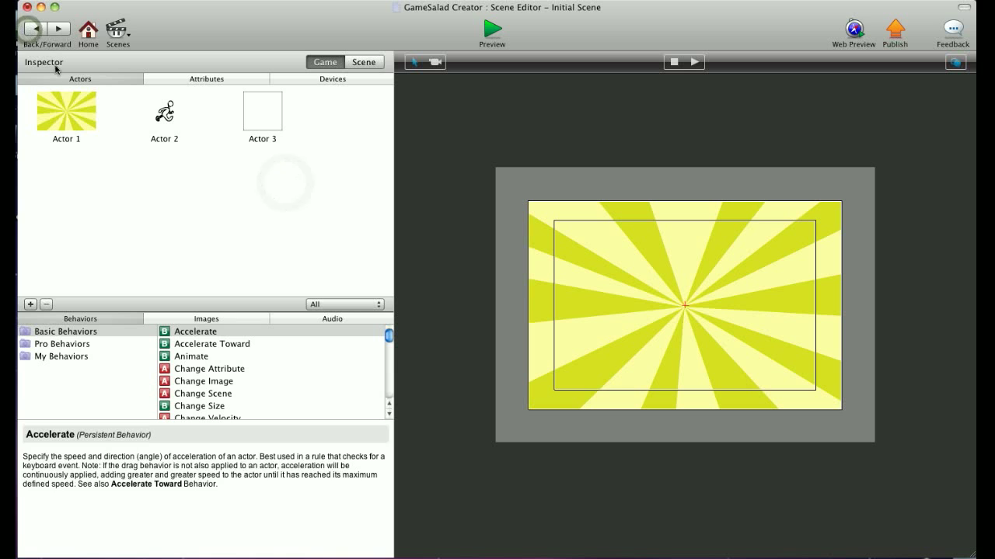
# - Add a second rule to Actor 1 with the condition game.Game timer = 0
pyautogui.doubleClick(62, 108)
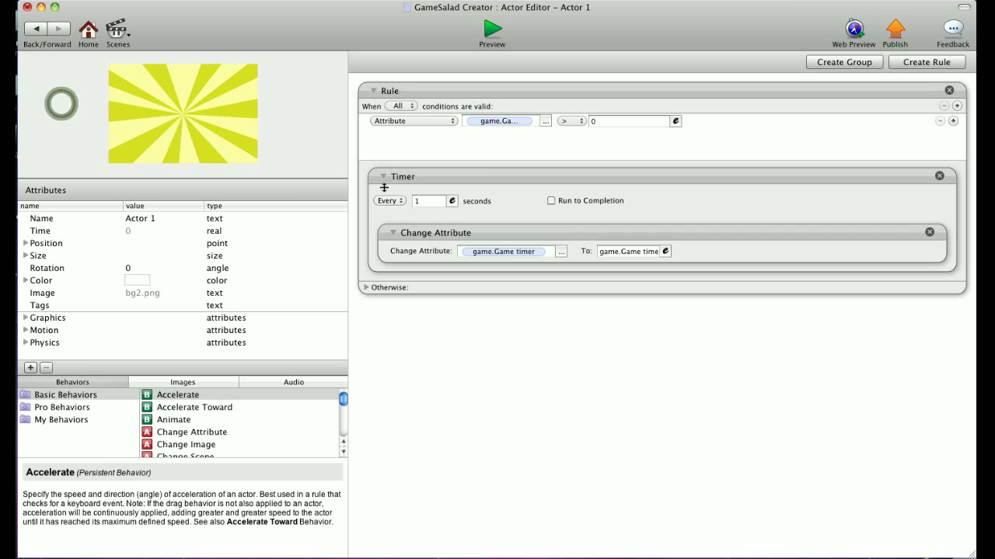
pyautogui.scroll(-3, 244, 423)
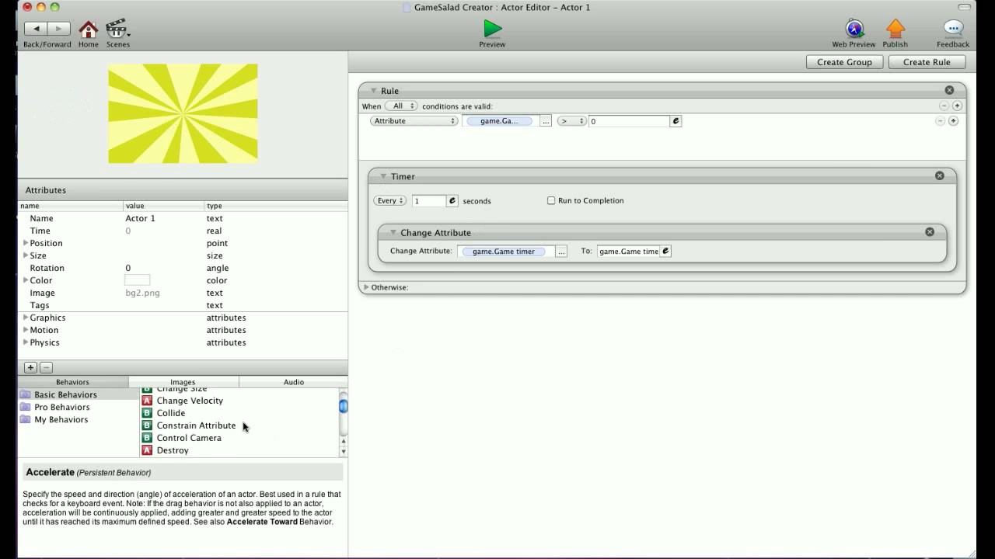
pyautogui.click(917, 65)
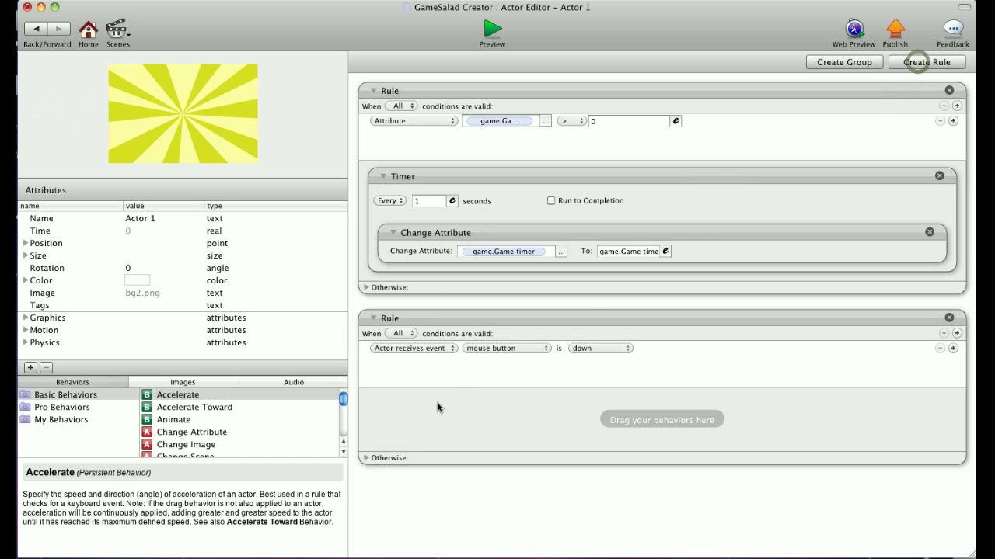
pyautogui.click(443, 348)
pyautogui.click(433, 358)
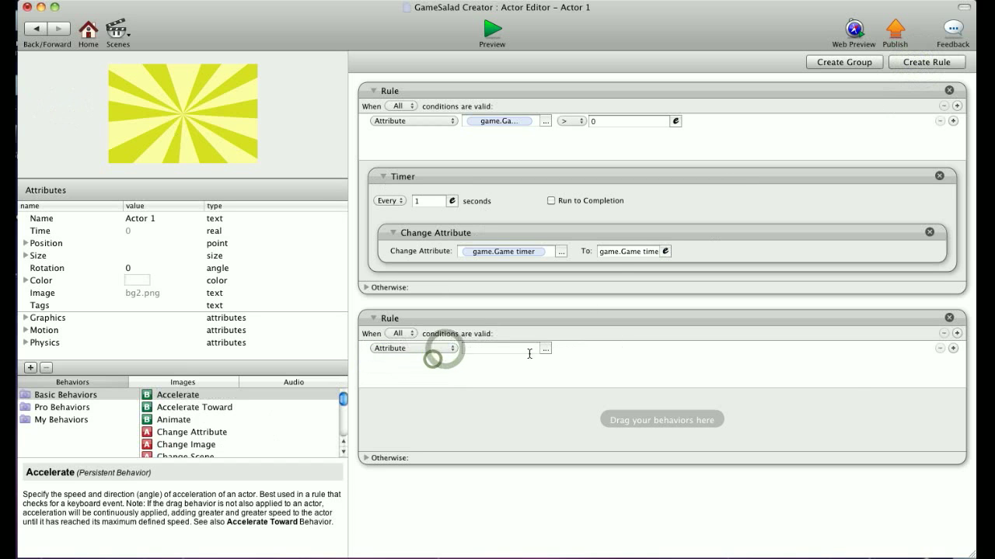
pyautogui.click(546, 348)
pyautogui.click(550, 361)
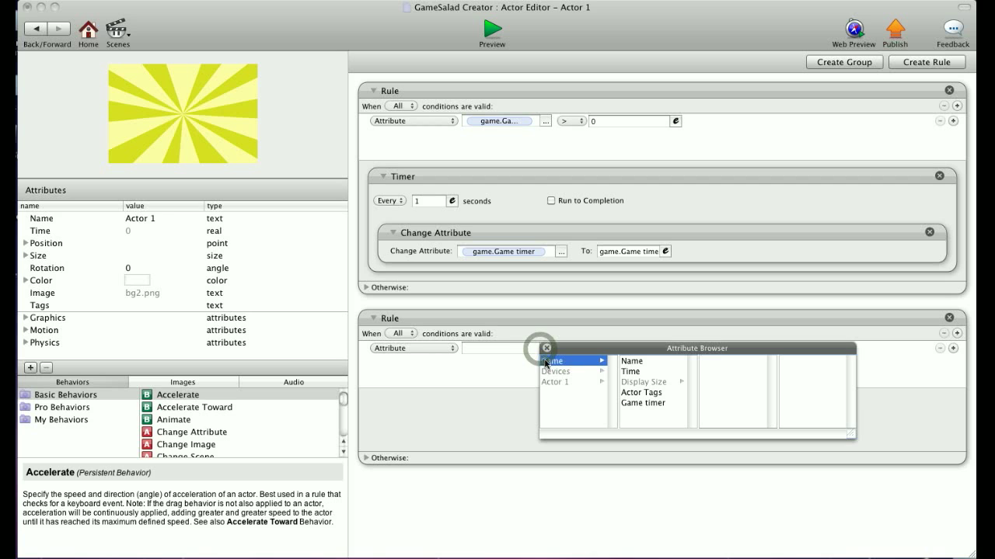
pyautogui.doubleClick(633, 403)
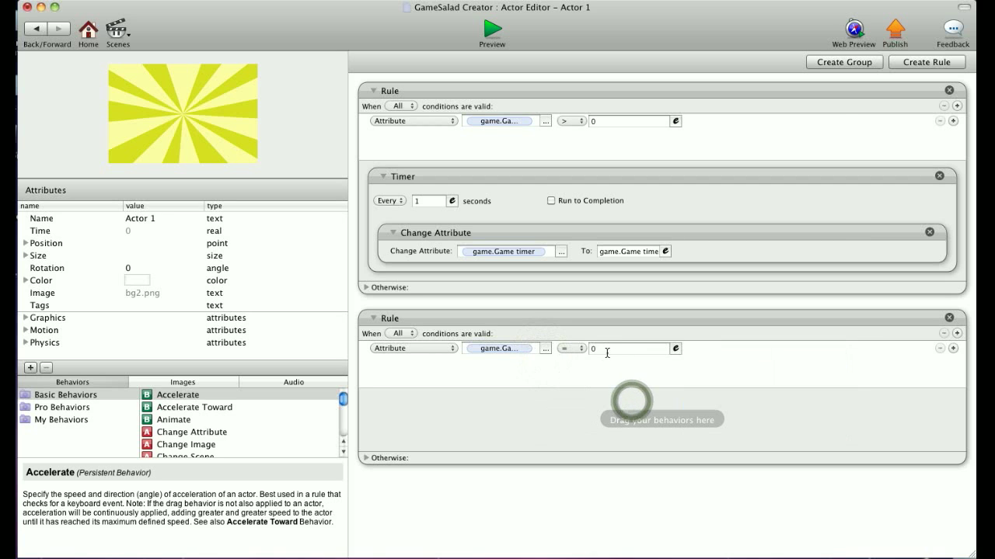
# - Add a Spawn Actor behavior spawning Actor 3 to that rule, then return to the scene
pyautogui.scroll(-10, 204, 422)
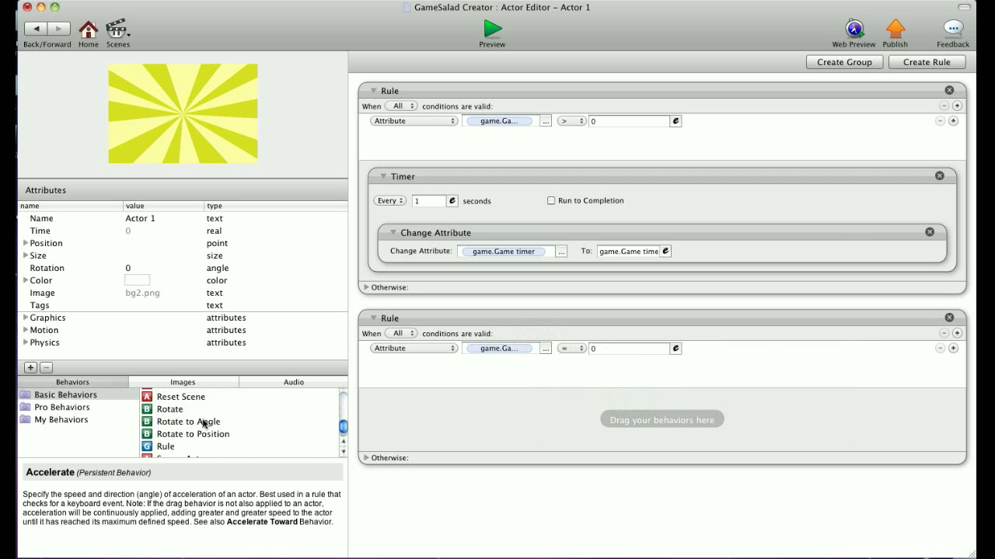
pyautogui.scroll(-3, 201, 431)
pyautogui.moveTo(194, 433); pyautogui.dragTo(530, 453)
pyautogui.click(485, 422)
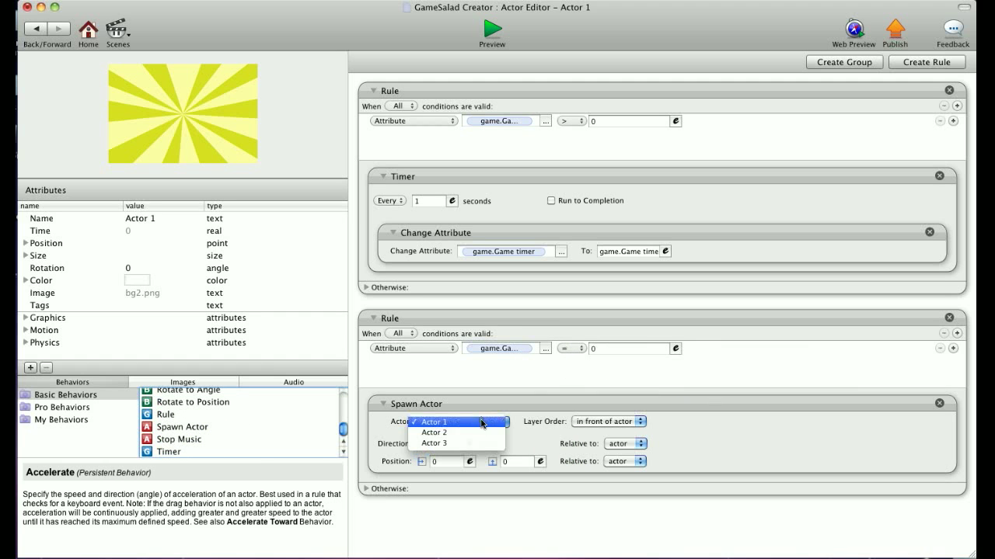
pyautogui.click(470, 442)
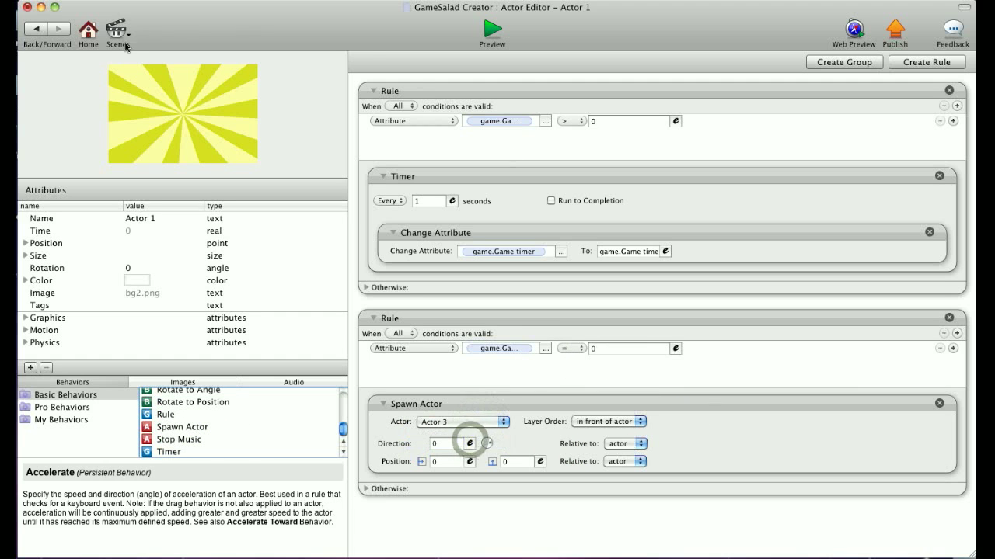
pyautogui.click(33, 29)
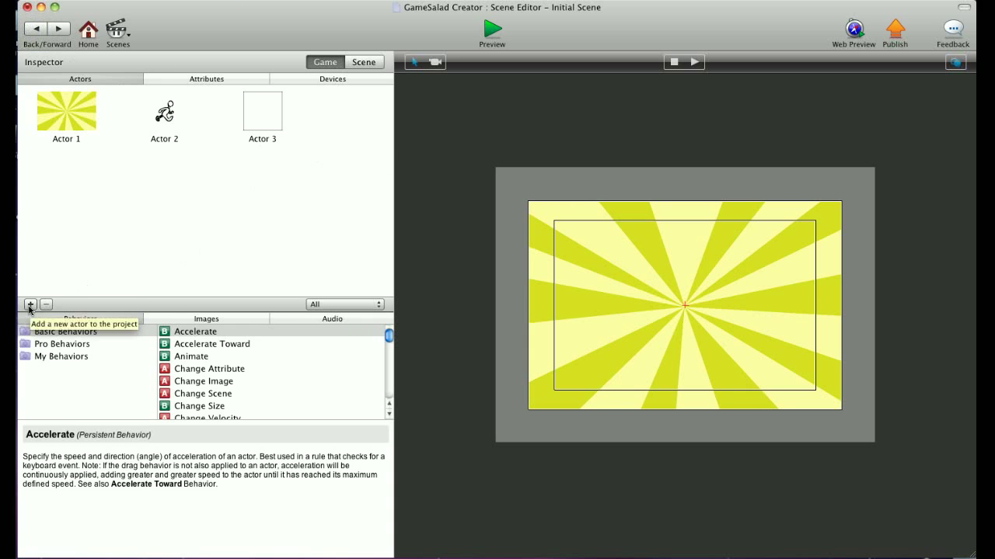
# - Create Actor 4 with a Display Text showing the expression game.Game timer
pyautogui.click(29, 305)
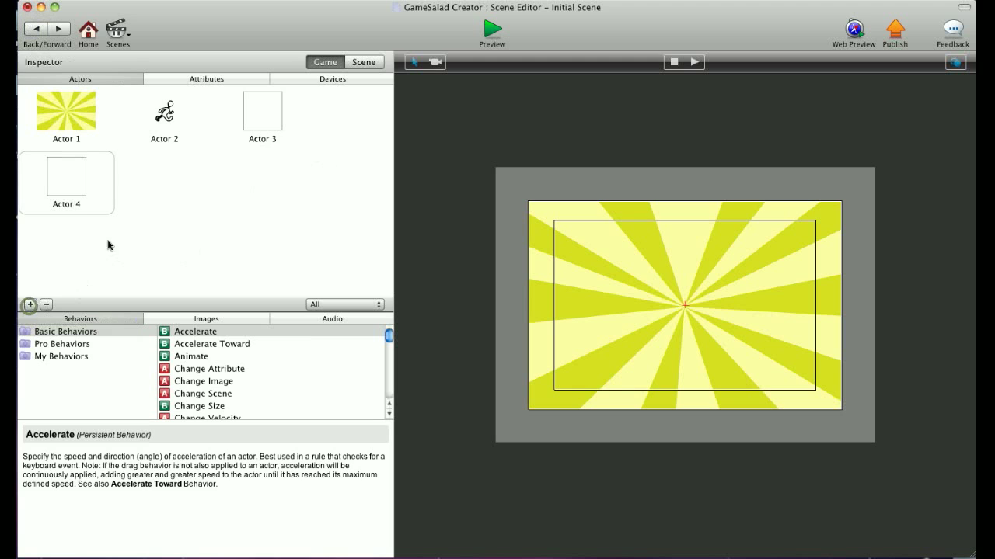
pyautogui.doubleClick(70, 175)
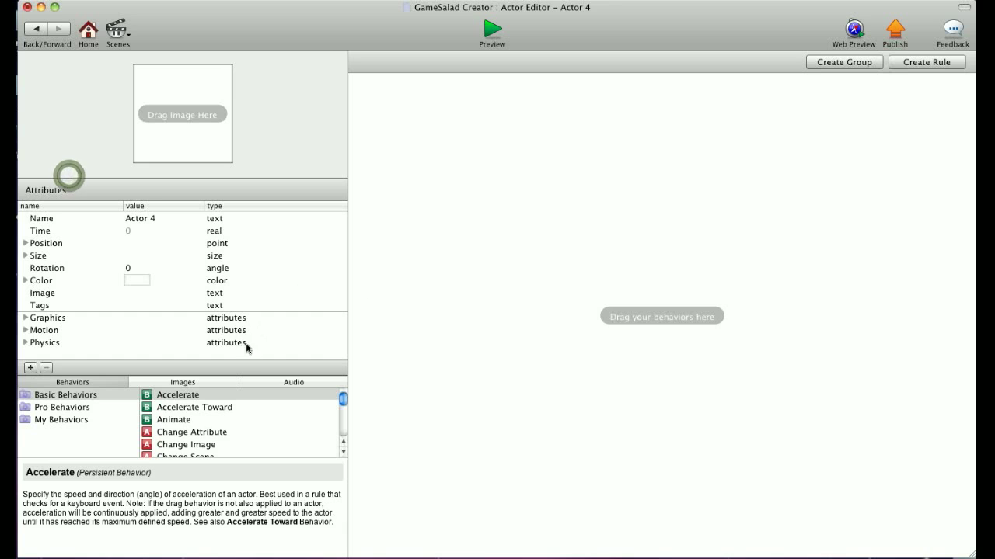
pyautogui.scroll(-6, 206, 429)
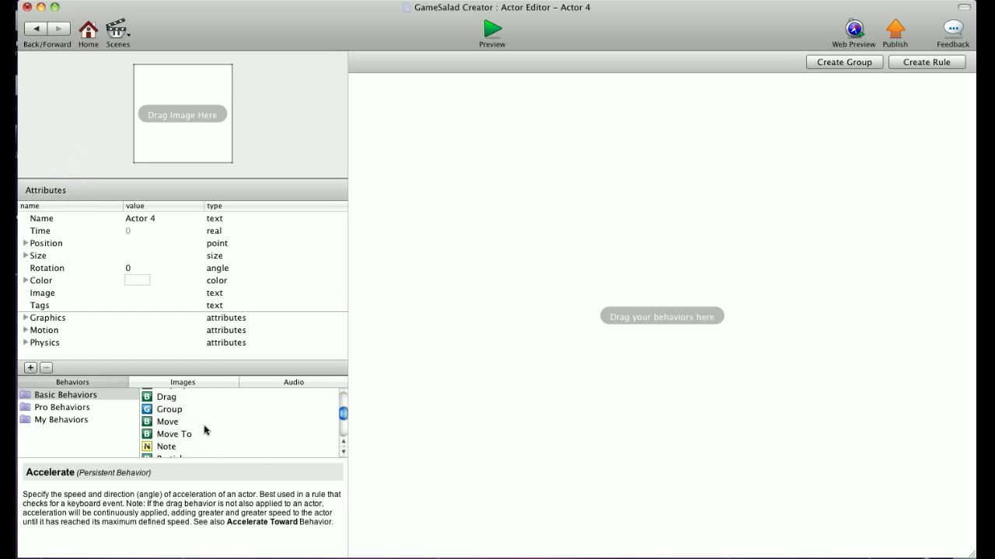
pyautogui.scroll(6, 205, 429)
pyautogui.scroll(-3, 204, 429)
pyautogui.scroll(2, 203, 429)
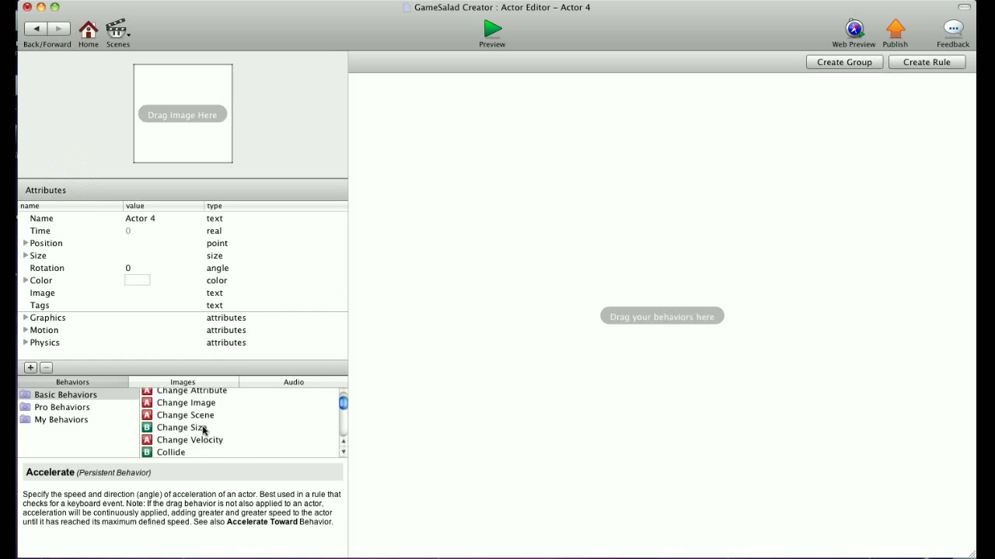
pyautogui.scroll(-2, 204, 429)
pyautogui.moveTo(201, 442); pyautogui.dragTo(515, 264)
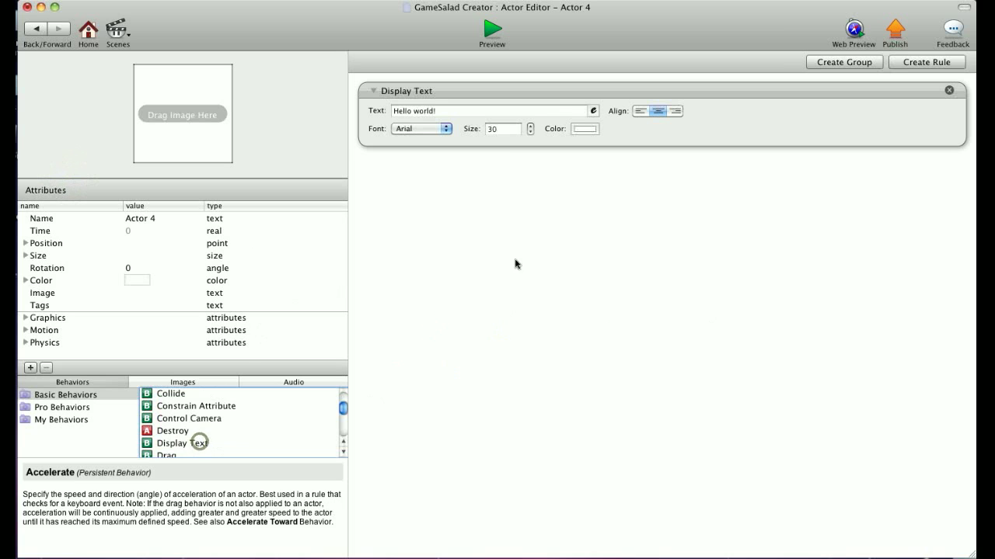
pyautogui.click(593, 111)
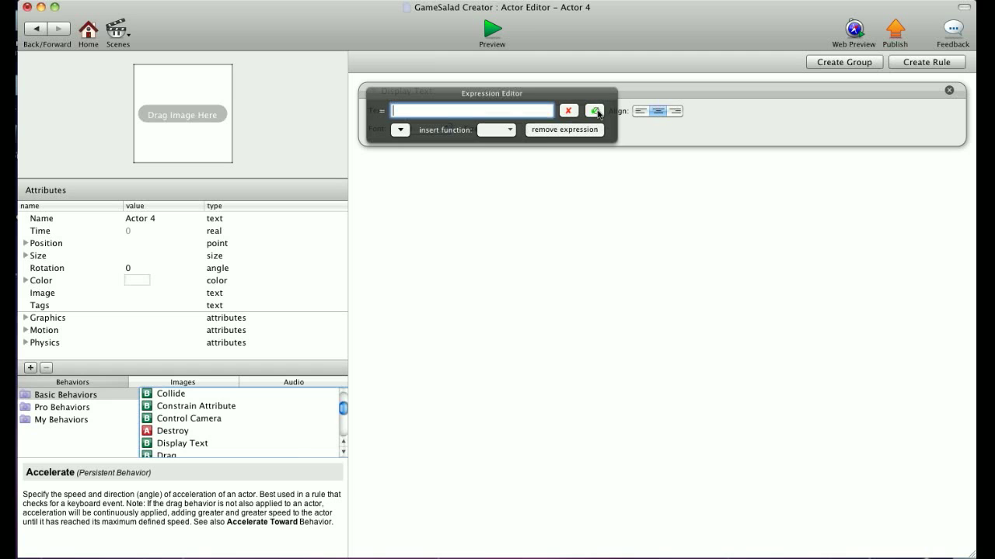
pyautogui.click(401, 131)
pyautogui.click(396, 150)
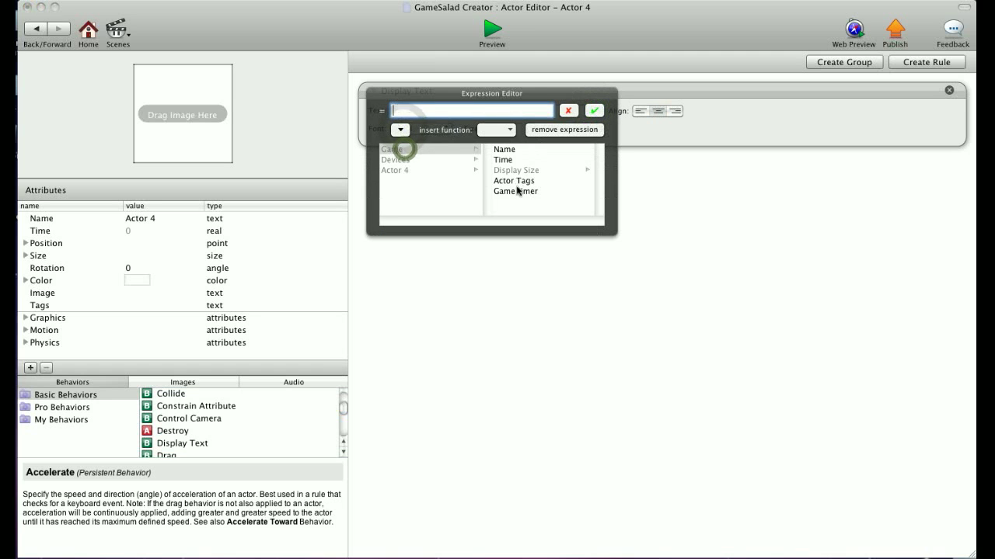
pyautogui.click(516, 192)
pyautogui.click(594, 111)
# - Set Actor 4's displayed text colour to black and return to the Initial Scene
pyautogui.click(585, 129)
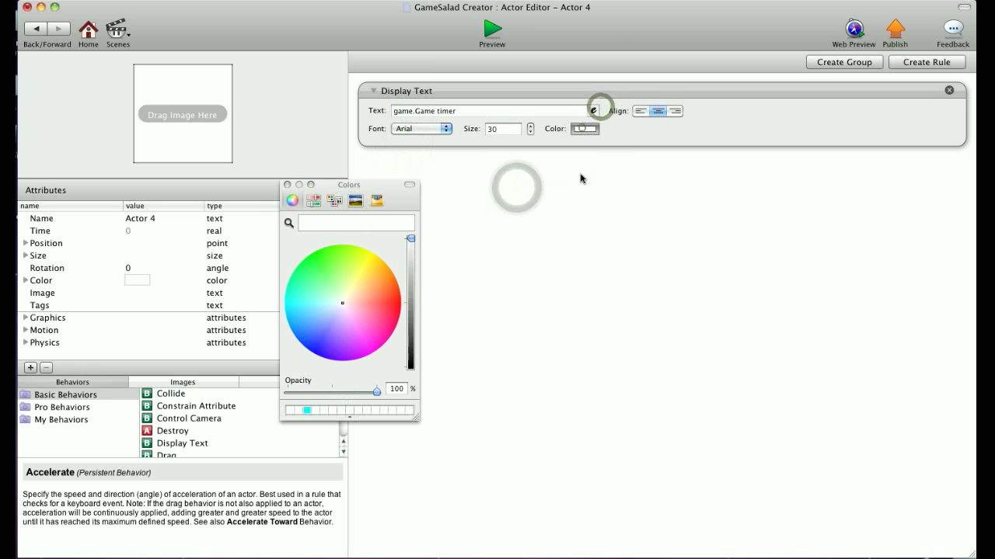
pyautogui.click(410, 355)
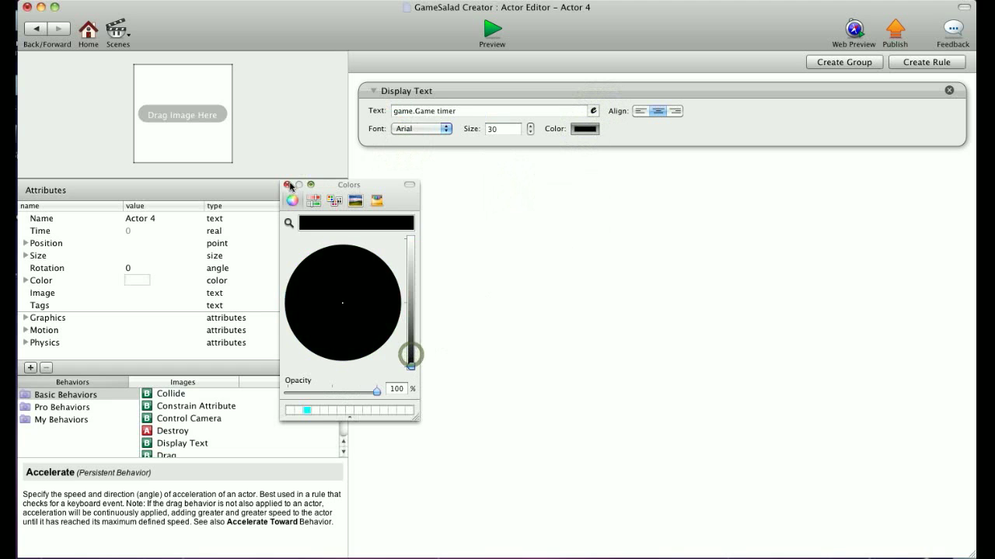
pyautogui.click(286, 185)
pyautogui.click(126, 281)
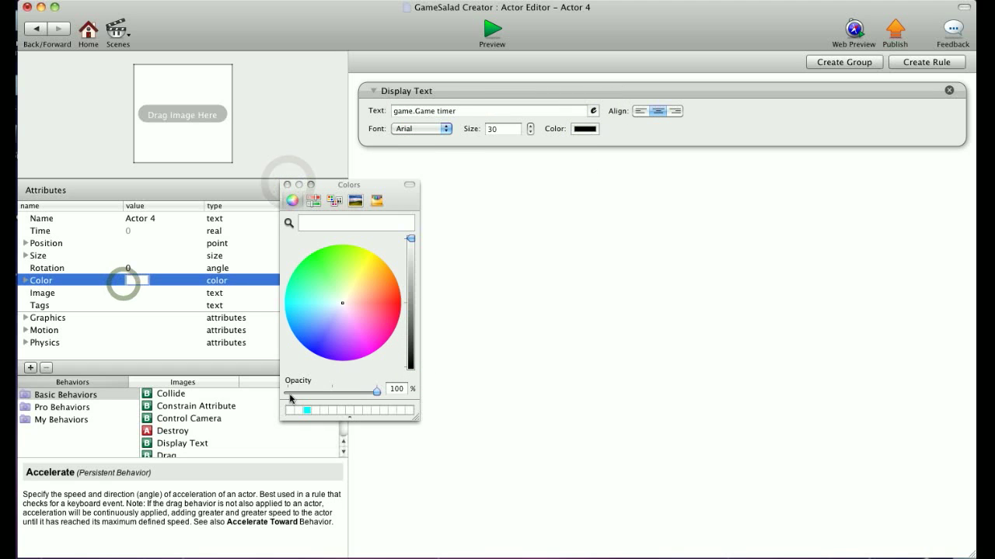
pyautogui.click(36, 29)
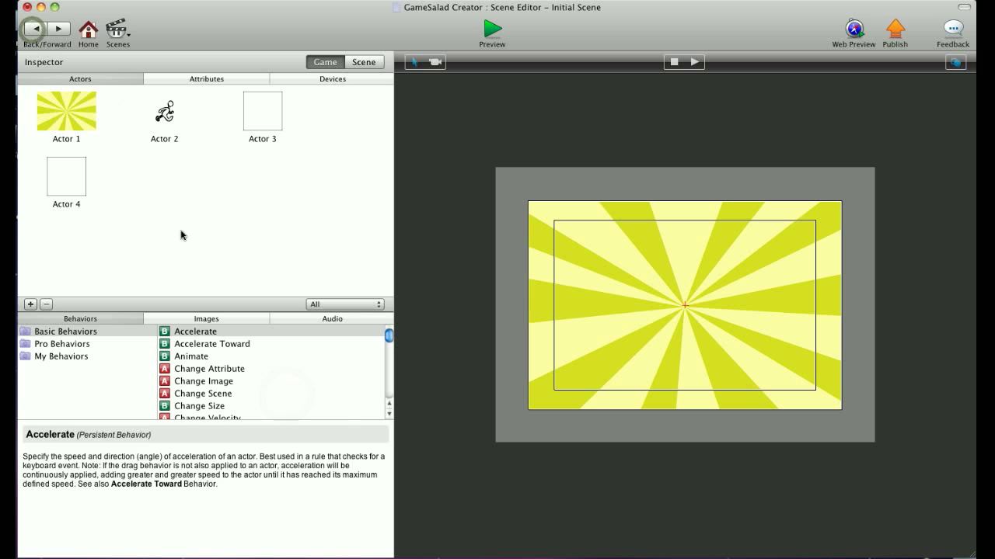
# - Place Actor 4 in the scene and preview the countdown to 0 and 'Time is up!!!'
pyautogui.moveTo(82, 177); pyautogui.dragTo(762, 233)
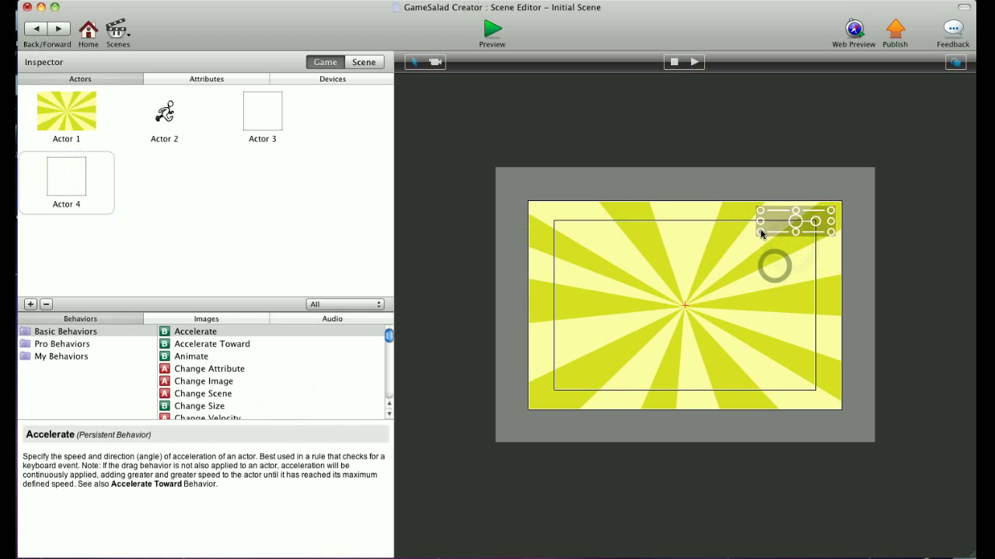
pyautogui.click(489, 34)
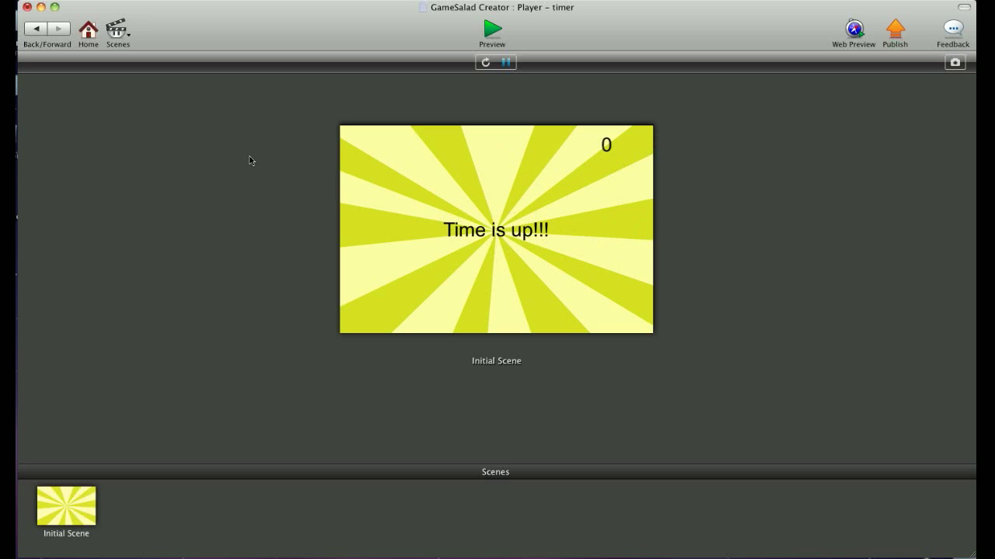
pyautogui.click(36, 29)
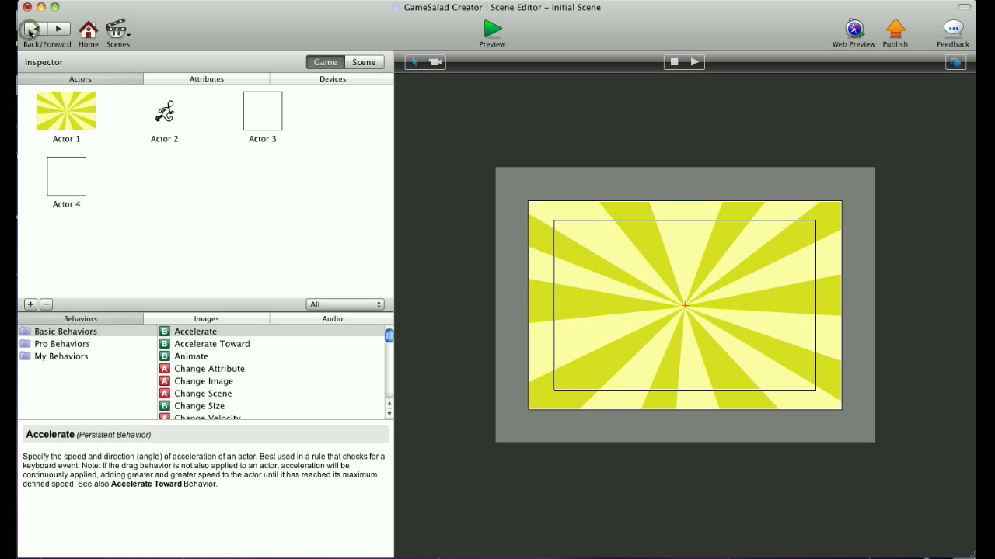
# - Delete the Actor 3 and Actor 4 prototypes from the project
pyautogui.click(46, 304)
pyautogui.click(263, 112)
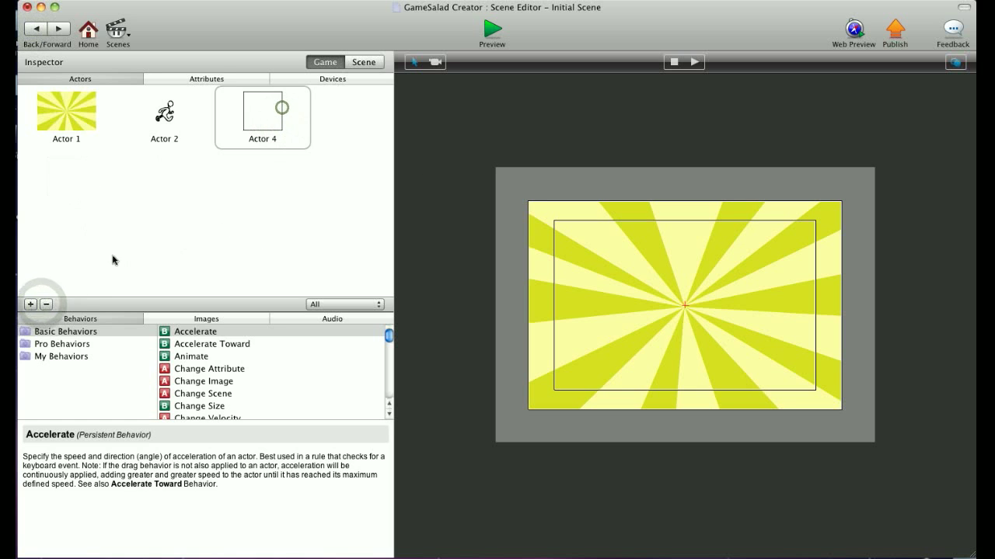
pyautogui.click(46, 304)
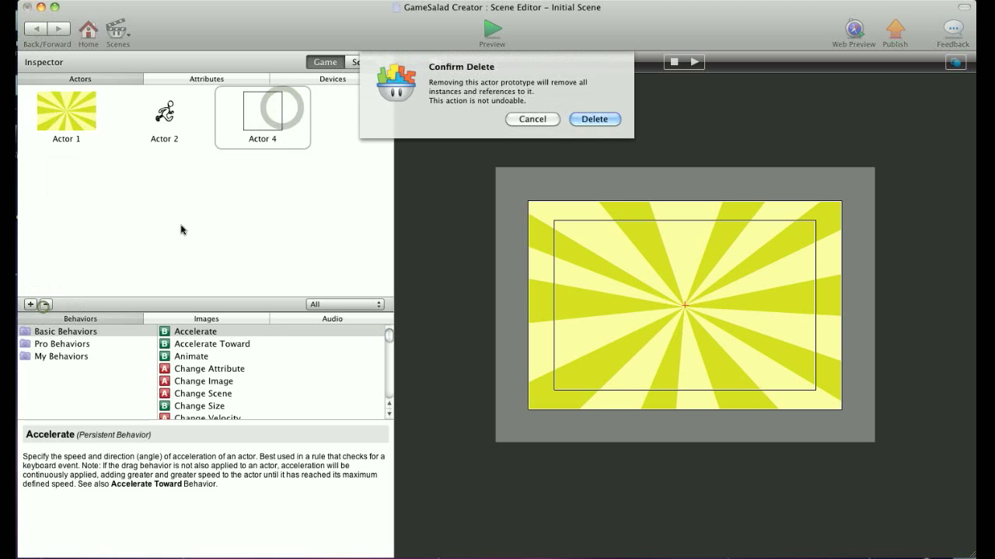
pyautogui.click(595, 119)
# - Remove both the Spawn Actor rule and the countdown rule from Actor 1
pyautogui.click(66, 118)
pyautogui.doubleClick(66, 118)
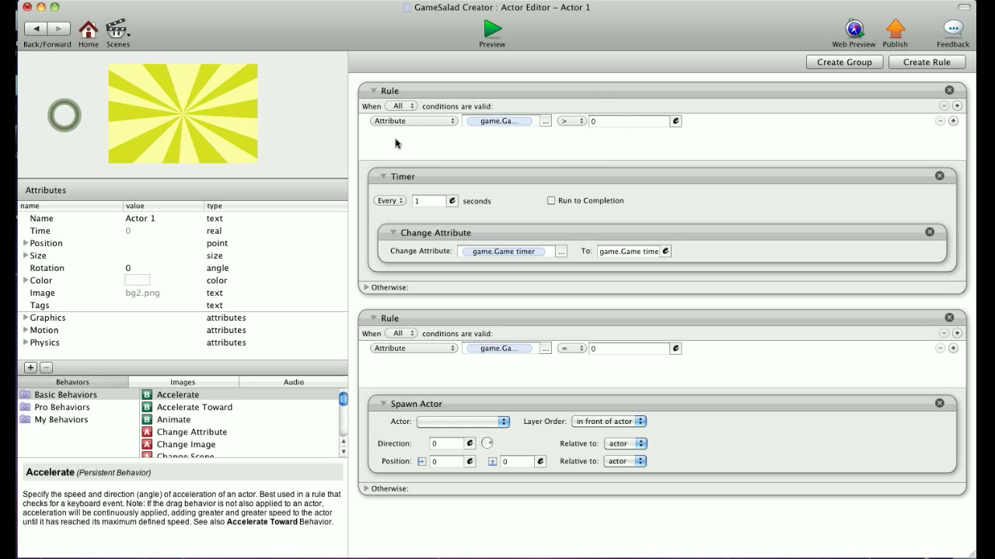
pyautogui.click(948, 319)
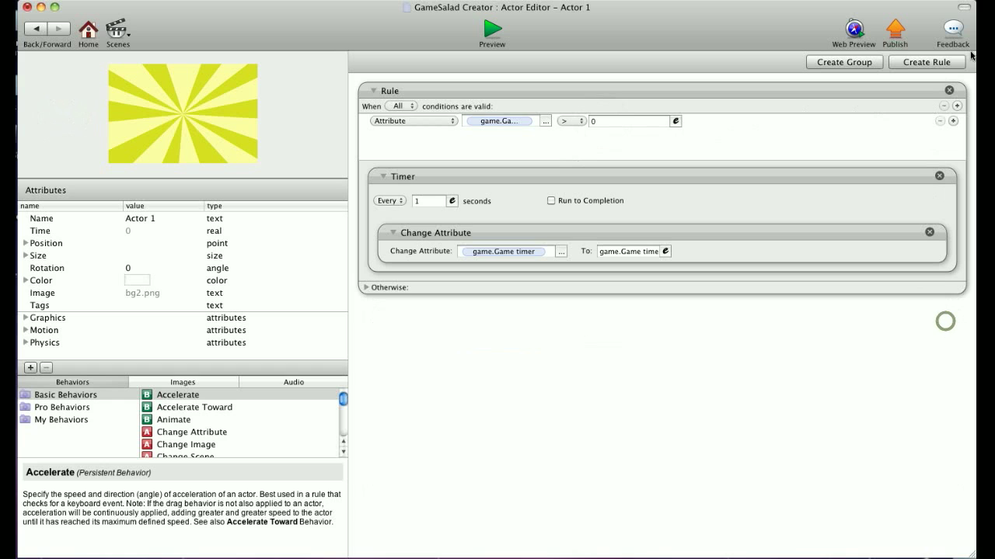
pyautogui.click(949, 91)
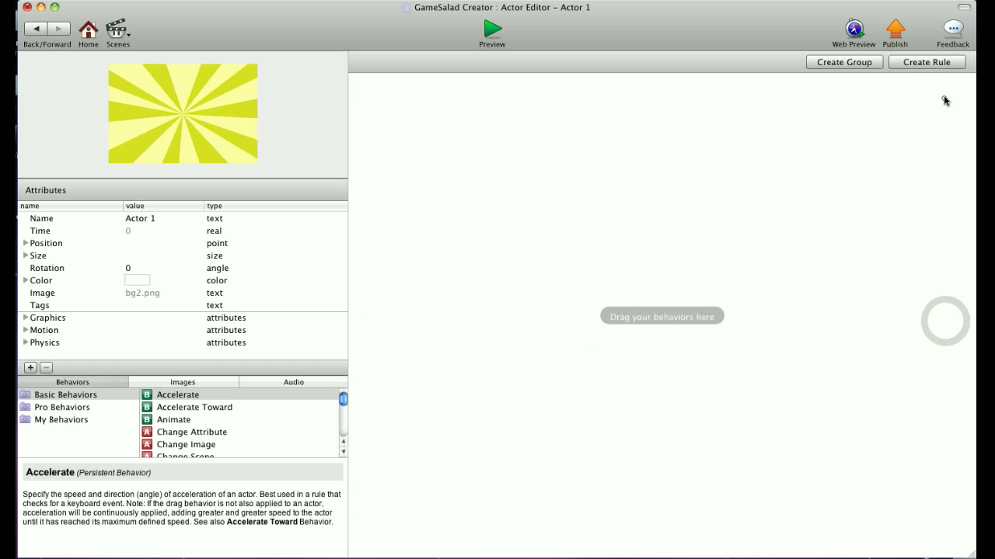
pyautogui.click(35, 28)
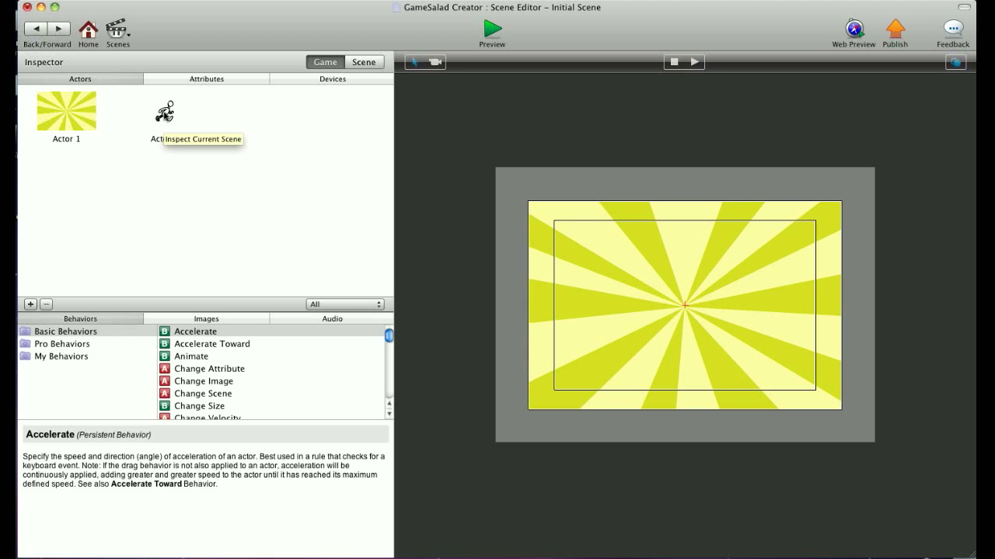
# - Open Actor 2 and delete its old Timer behaviour and timer attribute
pyautogui.doubleClick(164, 114)
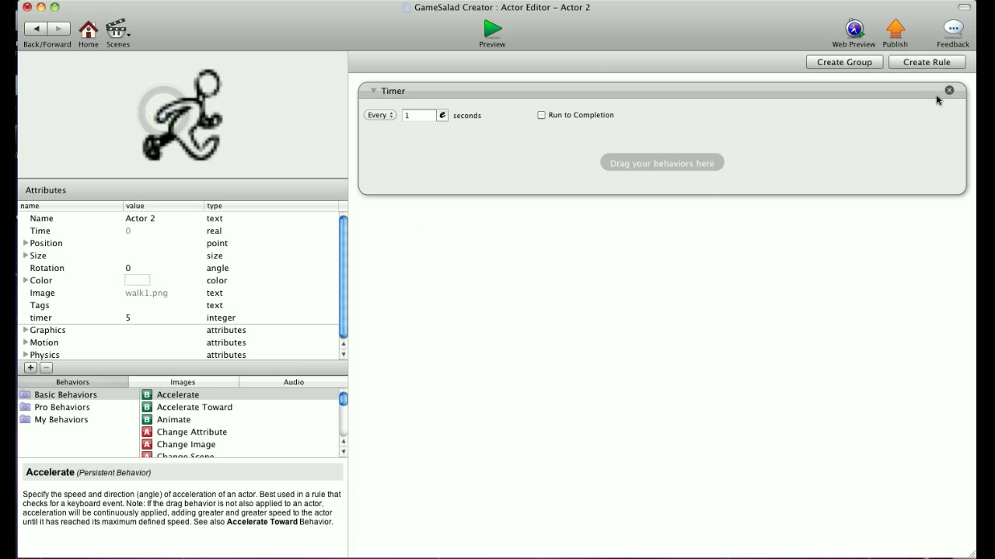
pyautogui.click(948, 90)
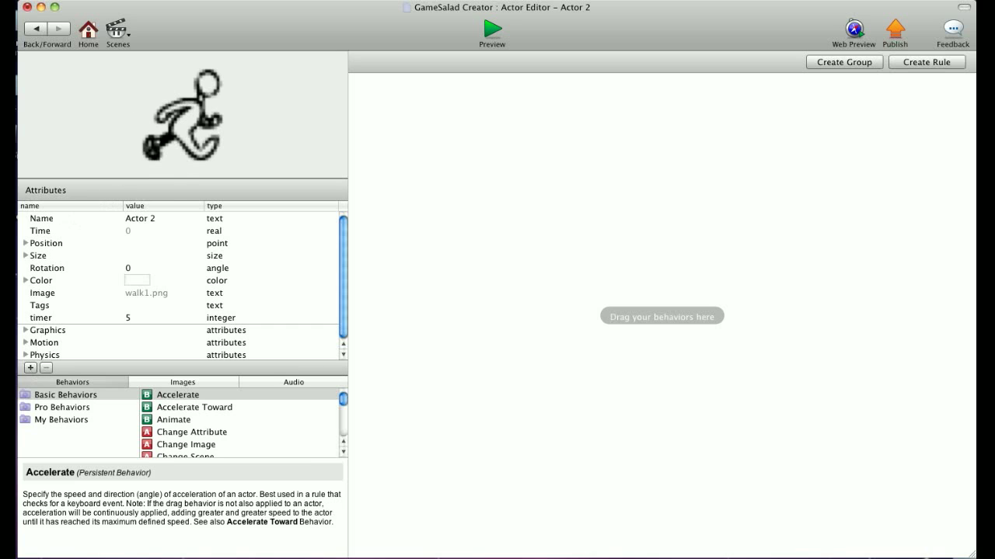
pyautogui.click(35, 321)
pyautogui.click(46, 367)
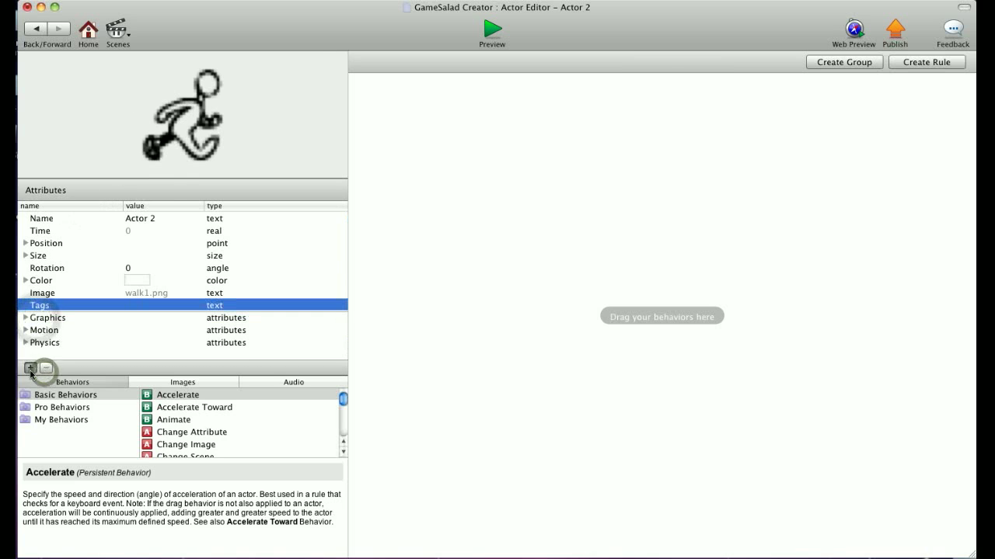
# - Add a new integer attribute named Timer to Actor 2
pyautogui.click(30, 367)
pyautogui.click(463, 94)
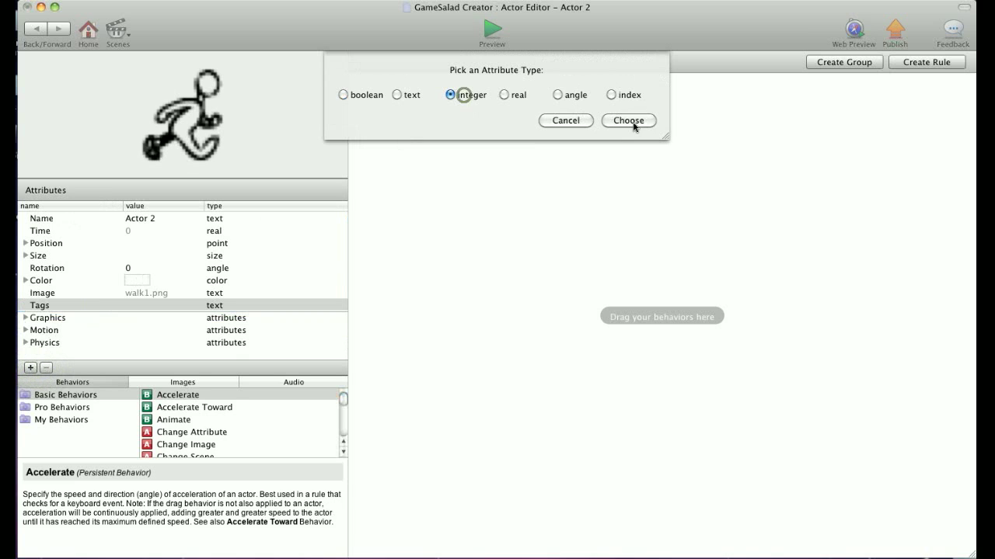
pyautogui.click(631, 121)
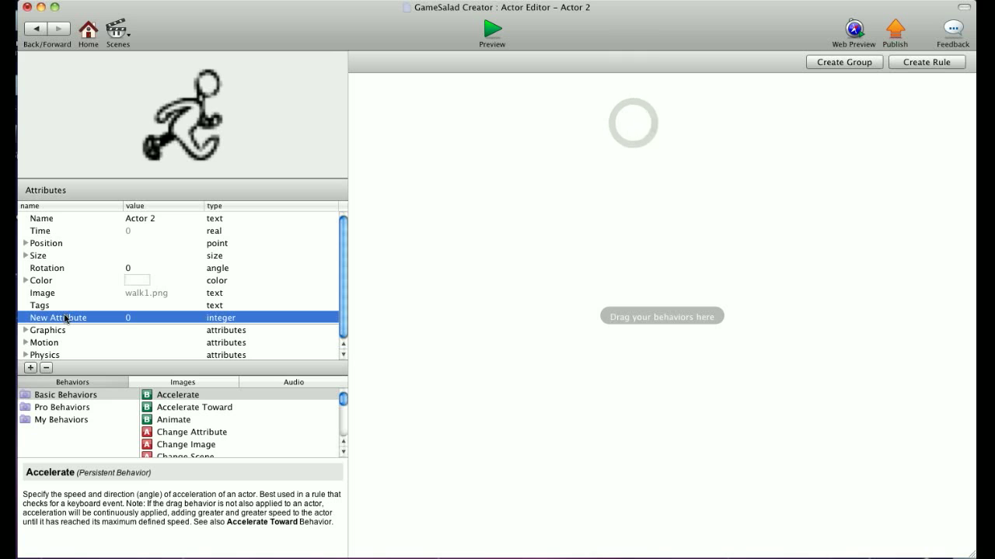
pyautogui.doubleClick(66, 318)
pyautogui.write('Tim')
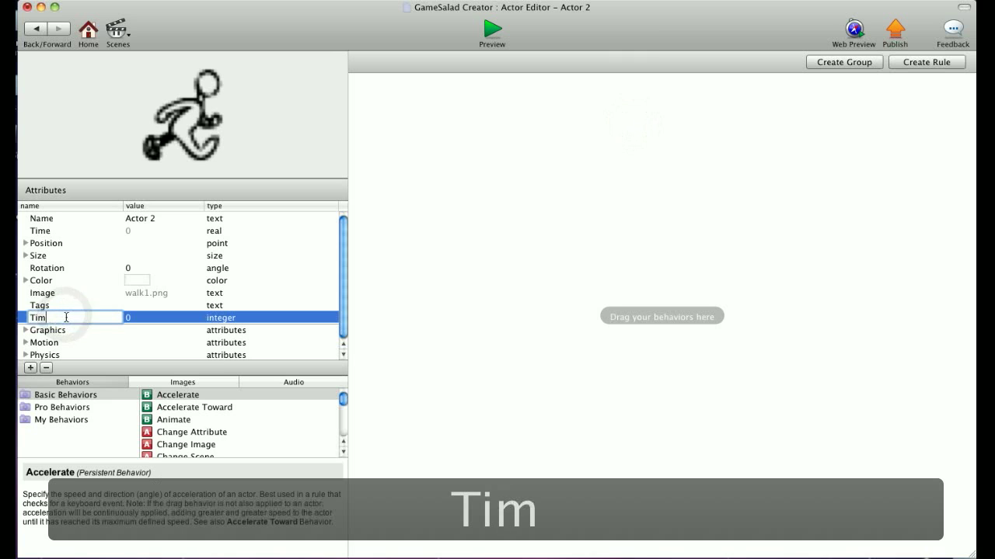
pyautogui.write('er')
pyautogui.click(153, 320)
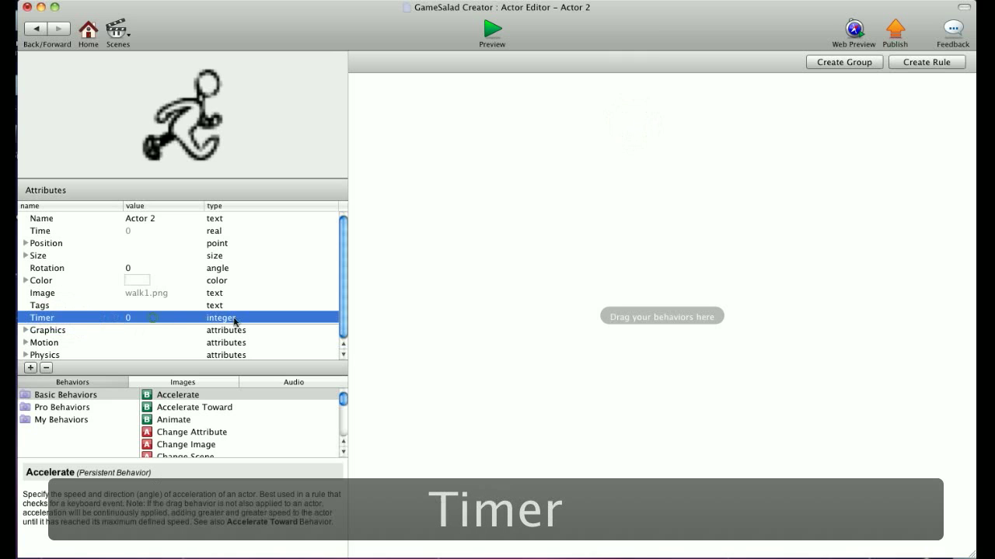
# - Add a Timer behaviour that fires every 1 second
pyautogui.click(466, 317)
pyautogui.scroll(-5, 254, 423)
pyautogui.scroll(-3, 254, 423)
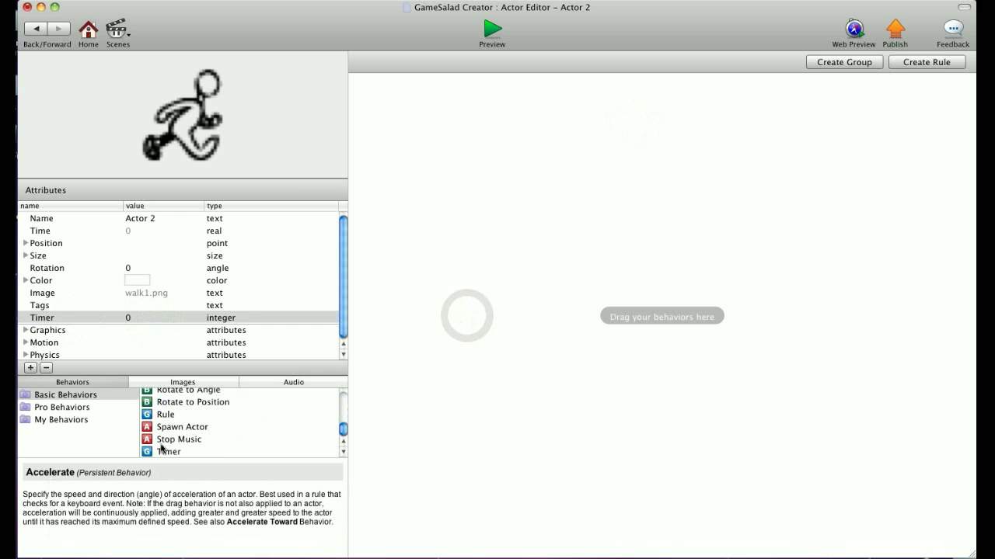
pyautogui.moveTo(163, 451); pyautogui.dragTo(544, 132)
pyautogui.doubleClick(418, 115)
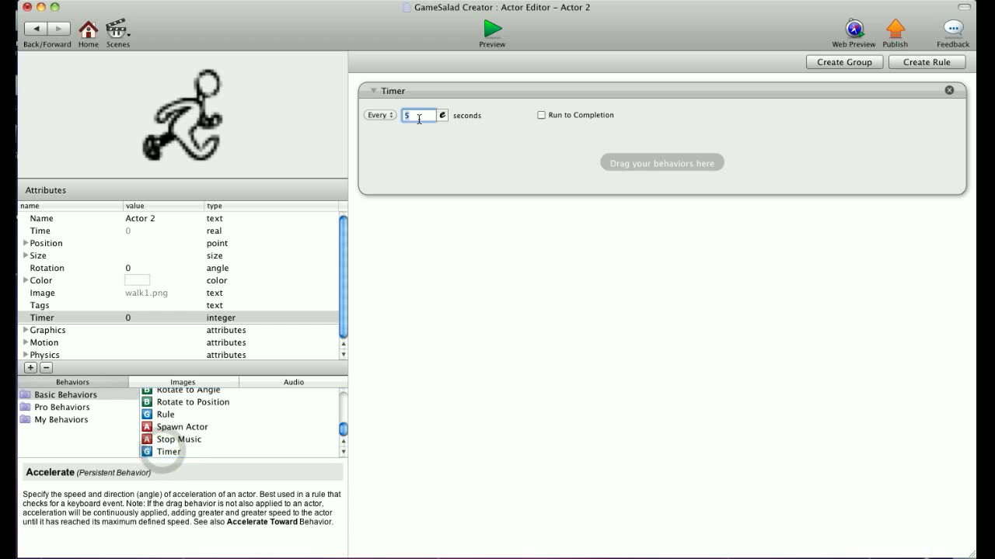
pyautogui.write('1')
pyautogui.click(426, 178)
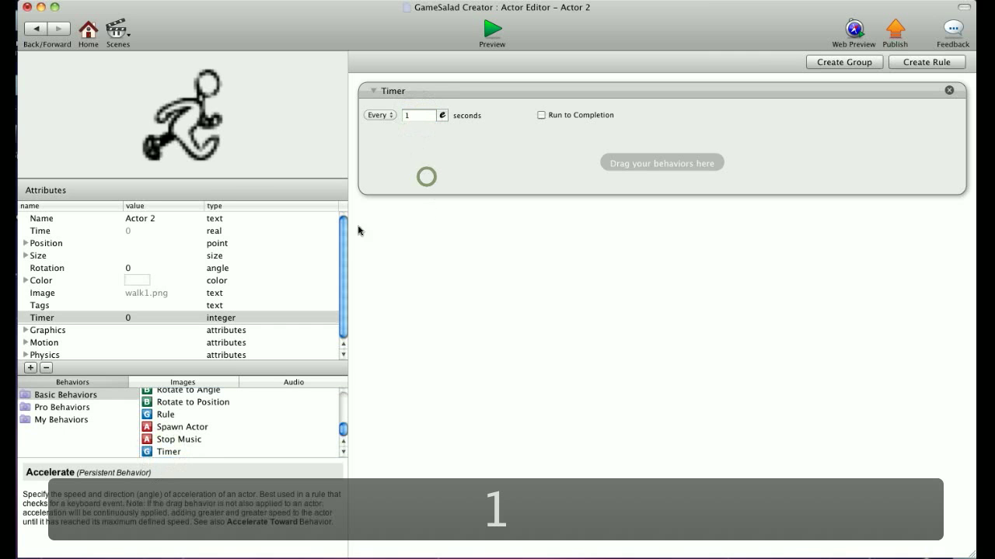
# - Place a Change Attribute behaviour inside the Timer targeting self.Timer
pyautogui.scroll(10, 207, 427)
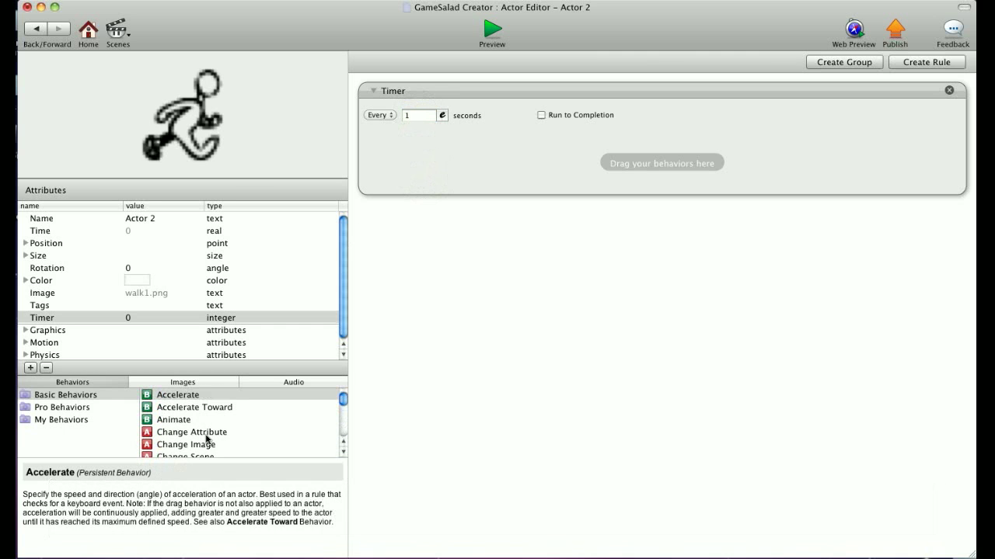
pyautogui.moveTo(208, 433); pyautogui.dragTo(434, 163)
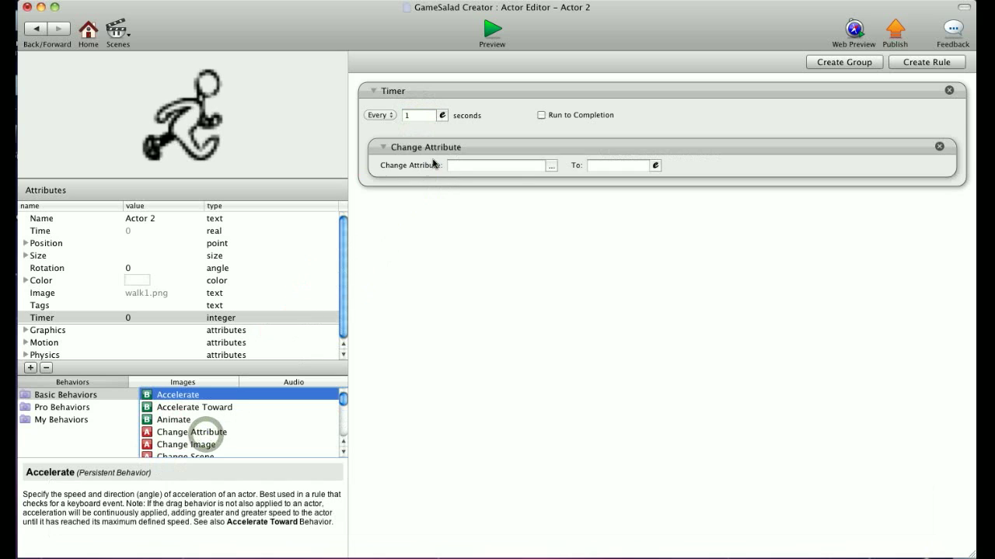
pyautogui.click(551, 165)
pyautogui.click(560, 199)
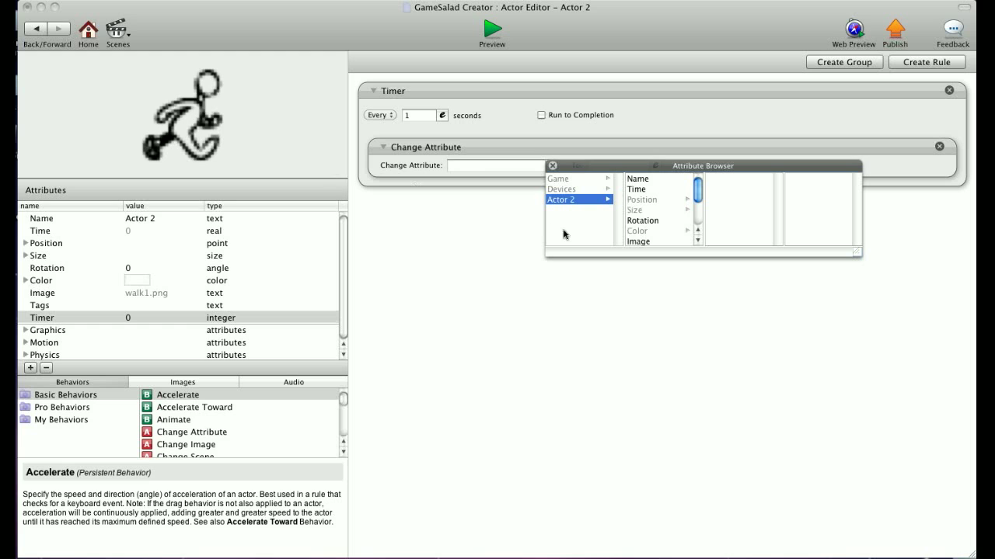
pyautogui.scroll(-3, 646, 218)
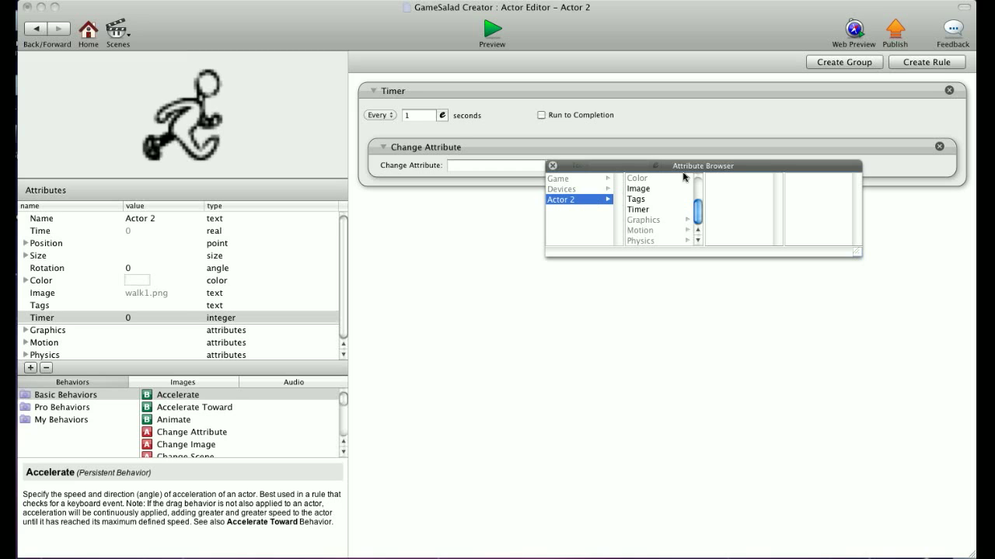
pyautogui.doubleClick(643, 209)
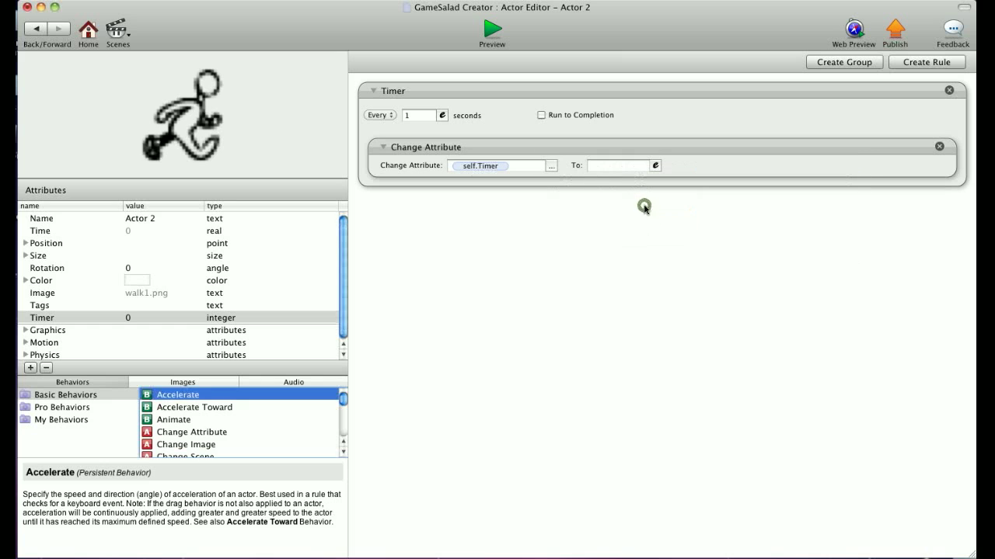
# - Set the Change Attribute value to the expression self.Timer+1
pyautogui.click(655, 166)
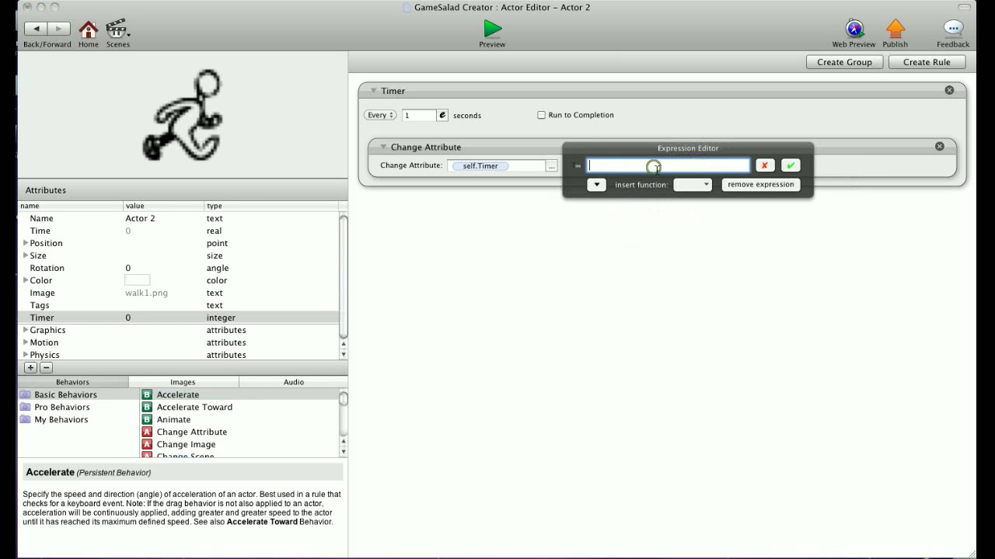
pyautogui.click(597, 185)
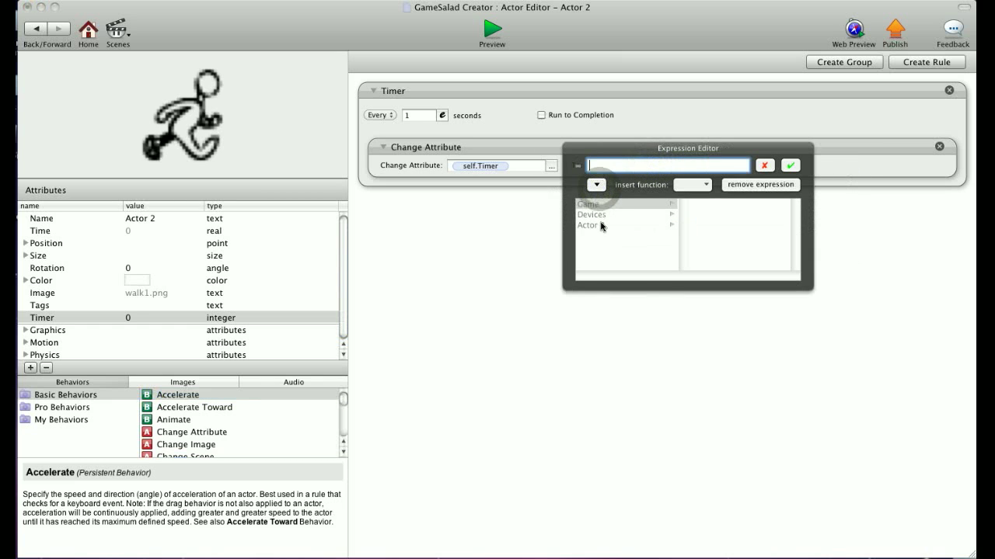
pyautogui.click(600, 224)
pyautogui.scroll(-3, 701, 233)
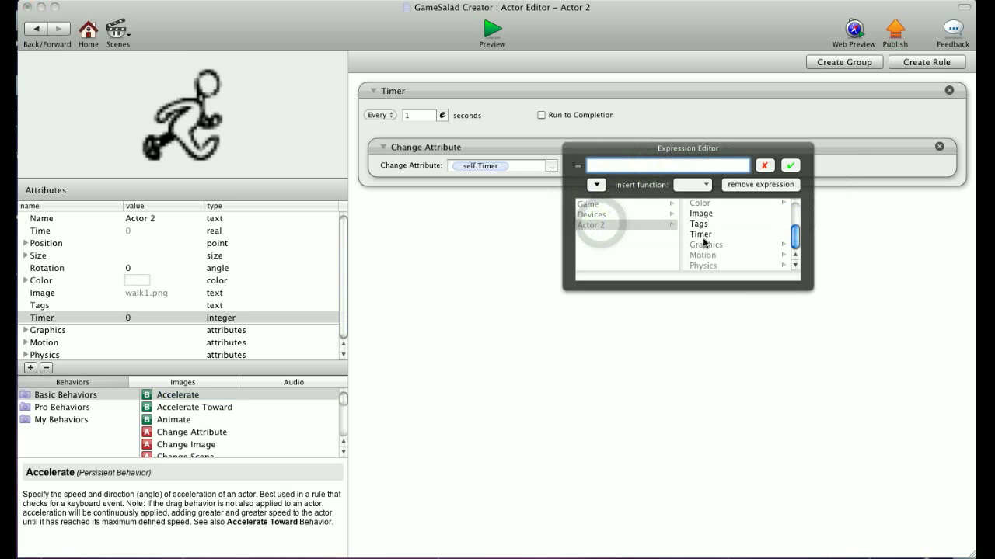
pyautogui.click(701, 233)
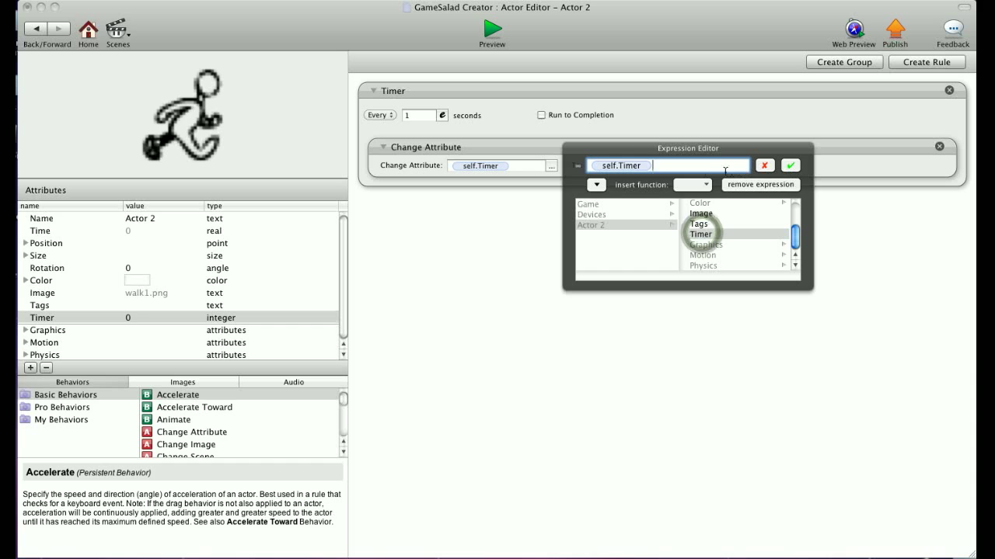
pyautogui.write('+1')
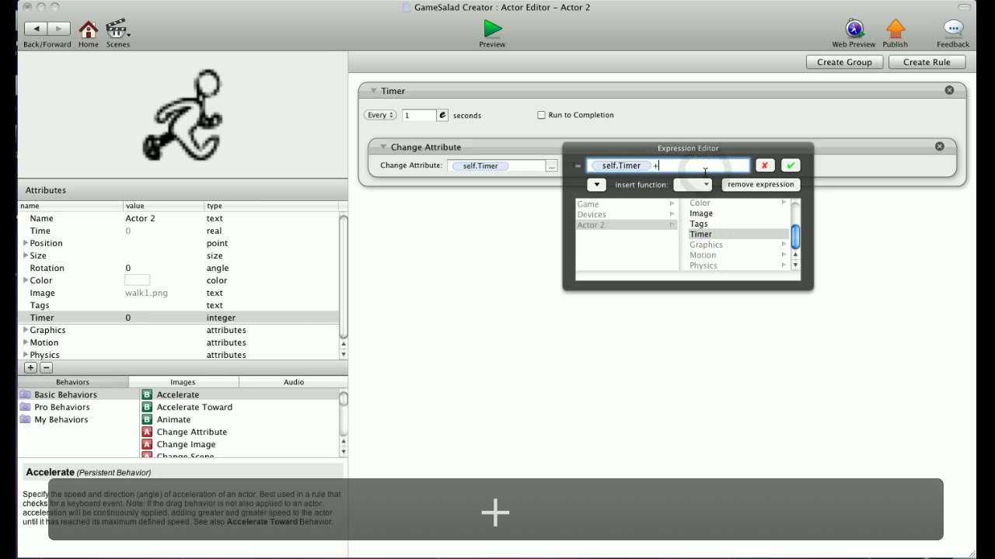
pyautogui.click(782, 167)
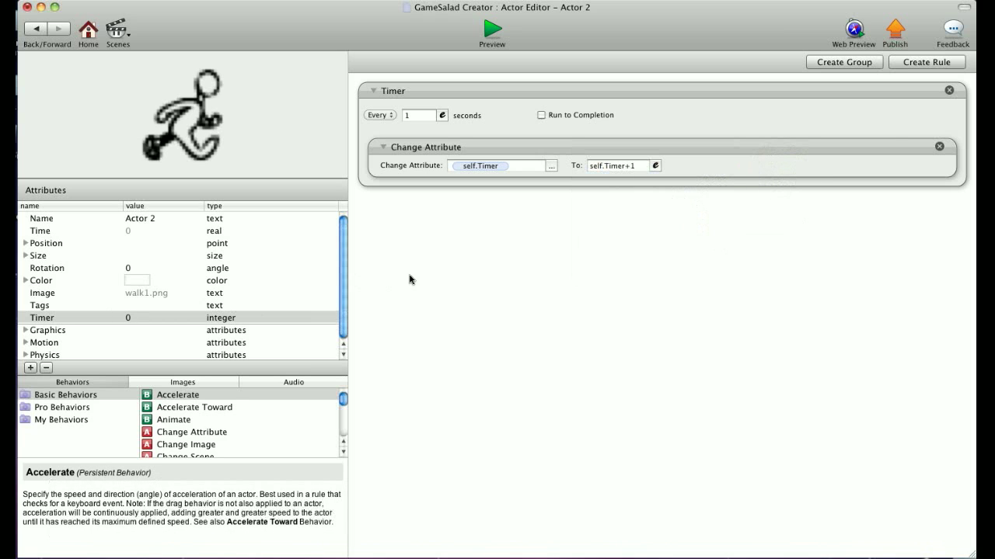
# - Add a rule to Actor 2 with the condition self.Timer = 6
pyautogui.click(905, 62)
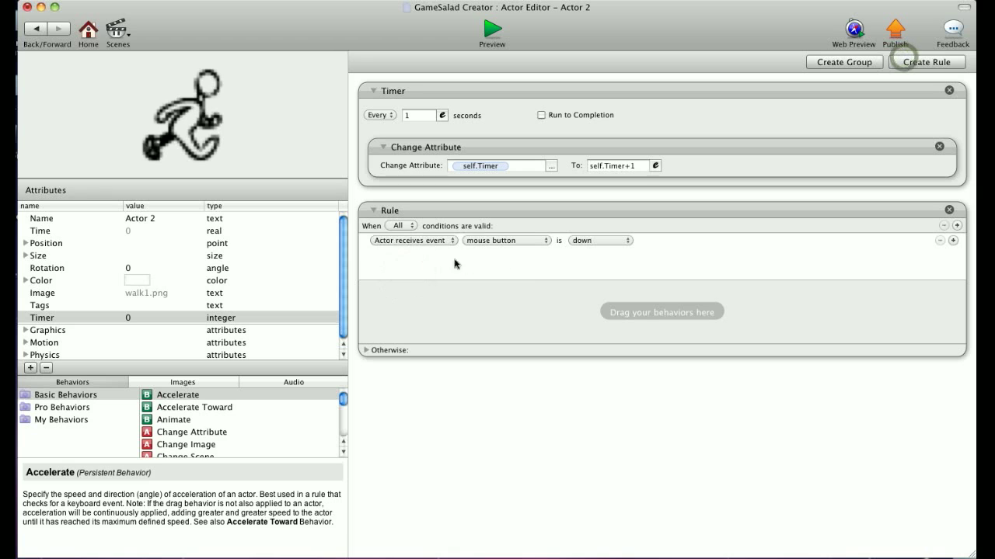
pyautogui.click(428, 241)
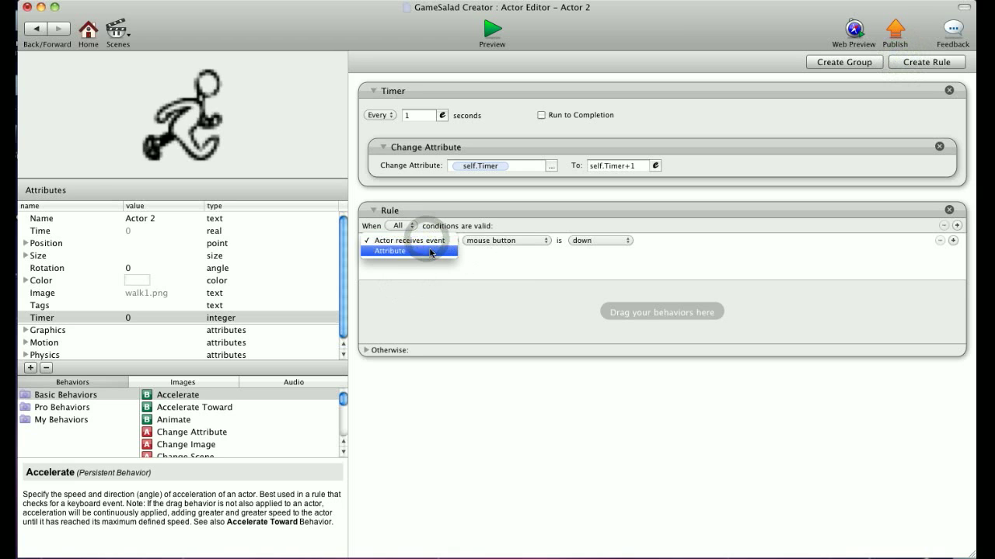
pyautogui.click(430, 252)
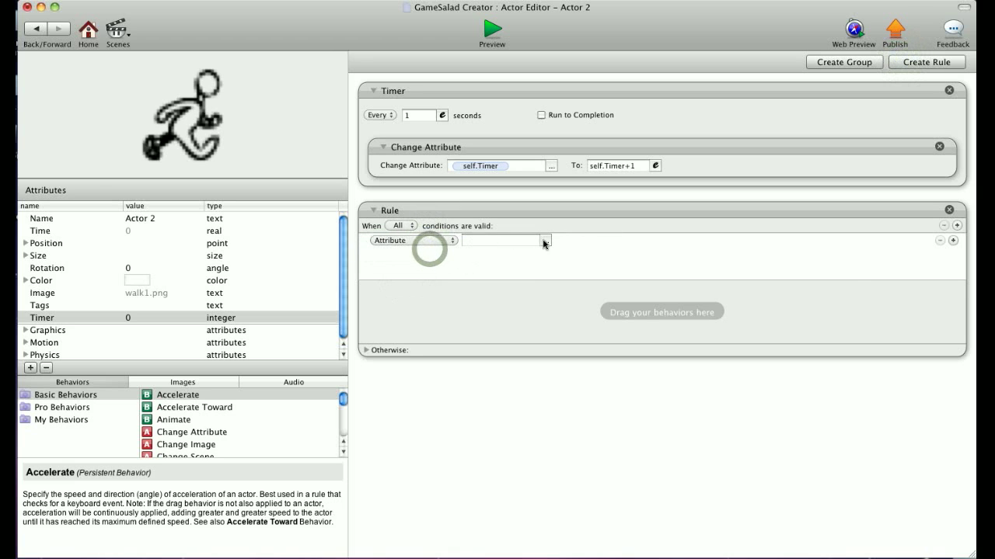
pyautogui.click(546, 243)
pyautogui.click(553, 274)
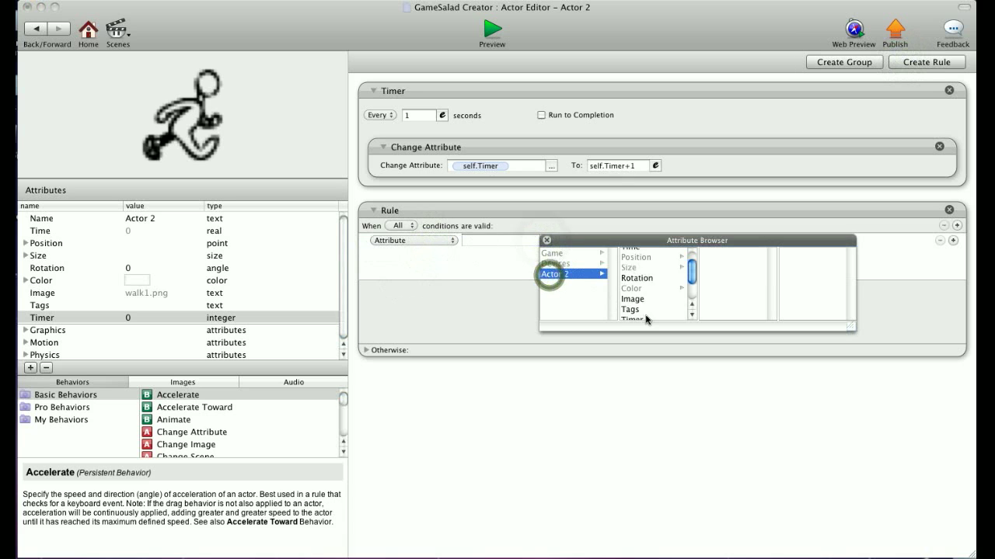
pyautogui.scroll(-3, 637, 290)
pyautogui.doubleClick(636, 285)
pyautogui.click(608, 242)
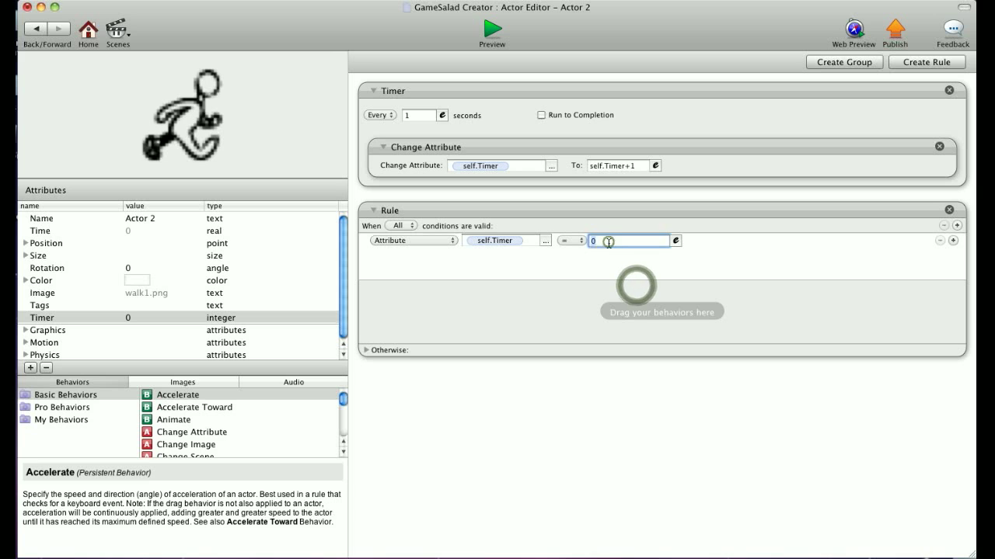
pyautogui.write('6')
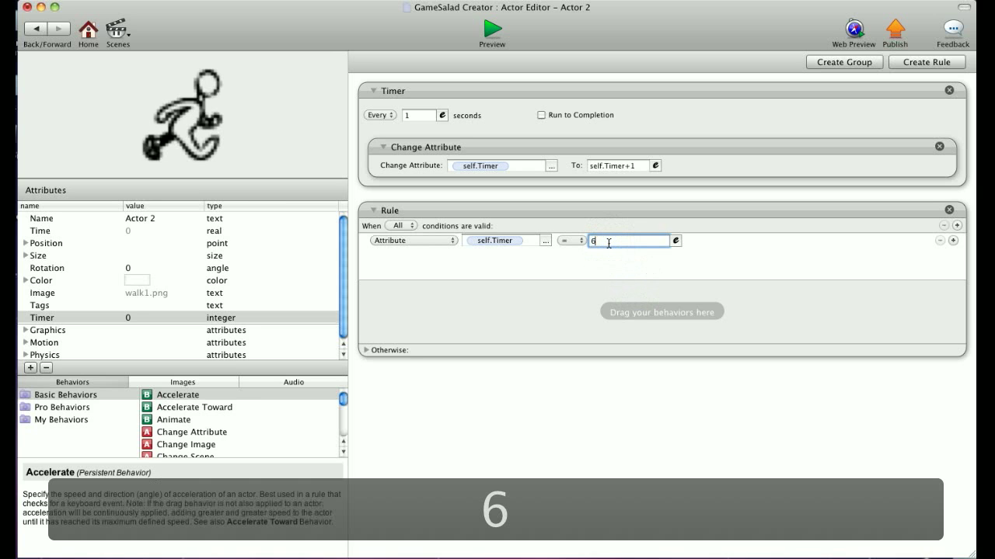
# - Put a Destroy behaviour inside the rule and return to the Initial Scene
pyautogui.scroll(-5, 238, 422)
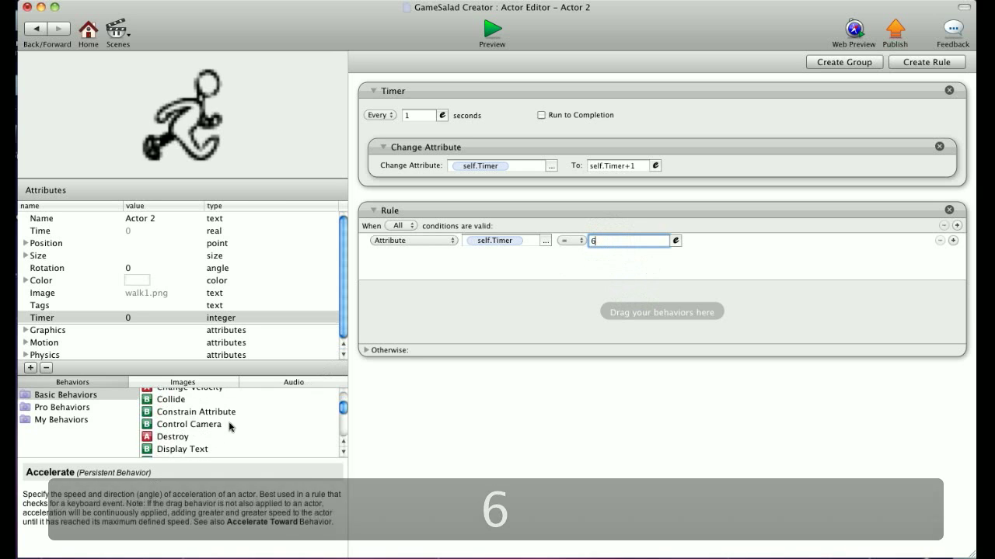
pyautogui.moveTo(171, 437); pyautogui.dragTo(501, 319)
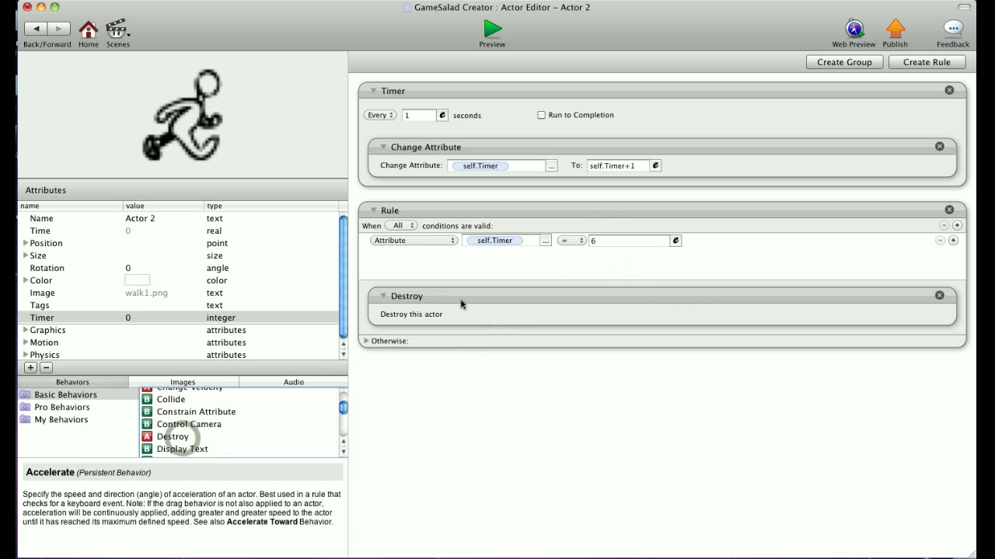
pyautogui.click(37, 29)
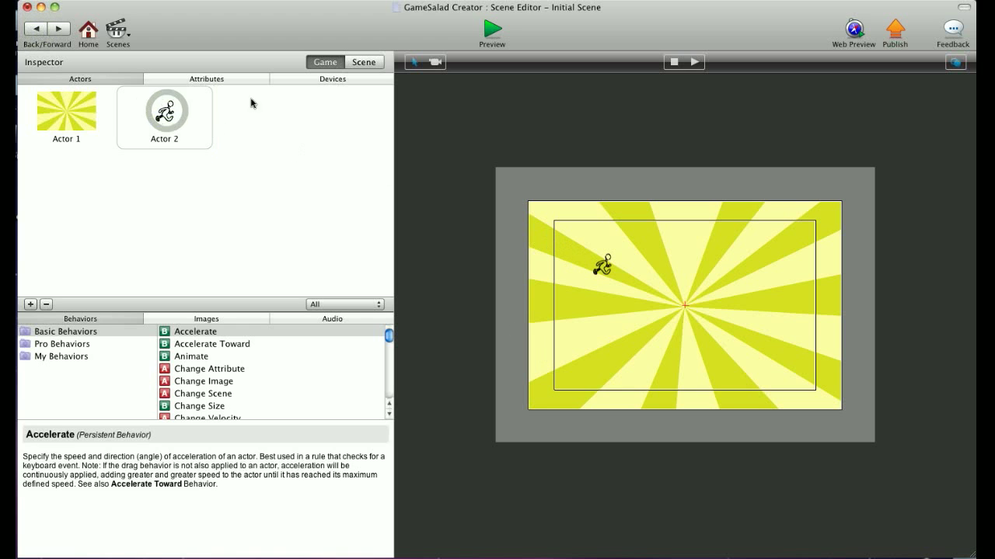
# - Add two more Actor 2 copies (upper right and bottom), then preview the game and come back
pyautogui.moveTo(164, 113); pyautogui.dragTo(711, 256)
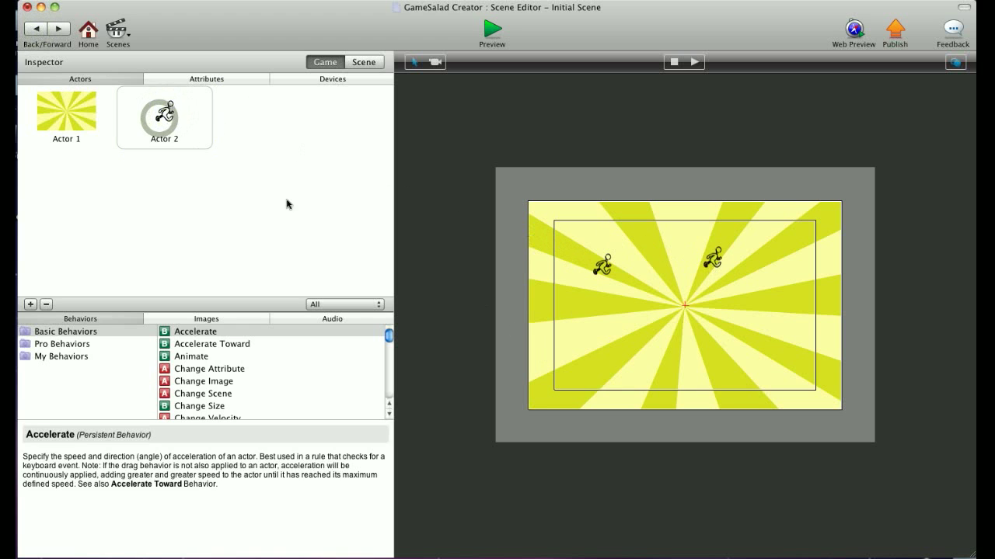
pyautogui.moveTo(202, 143); pyautogui.dragTo(660, 381)
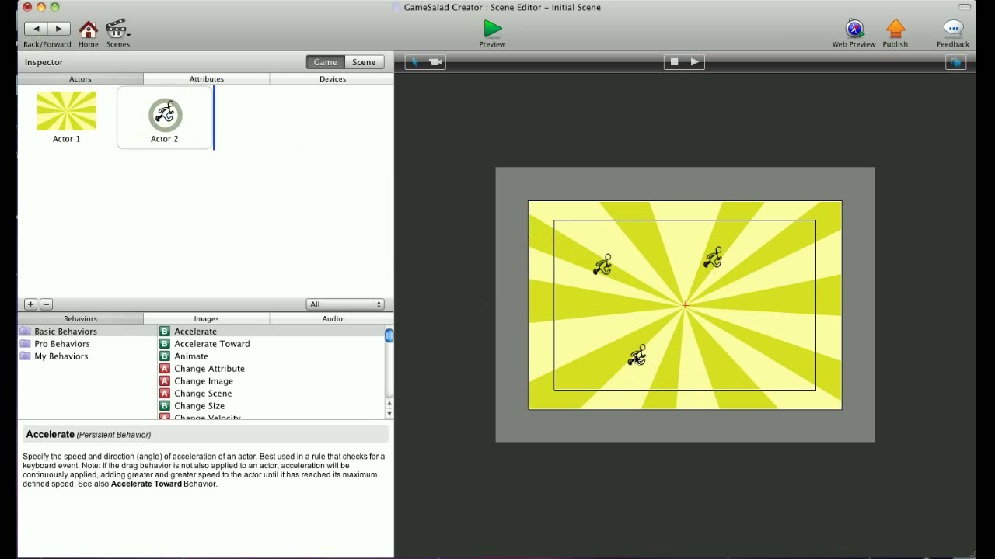
pyautogui.click(485, 32)
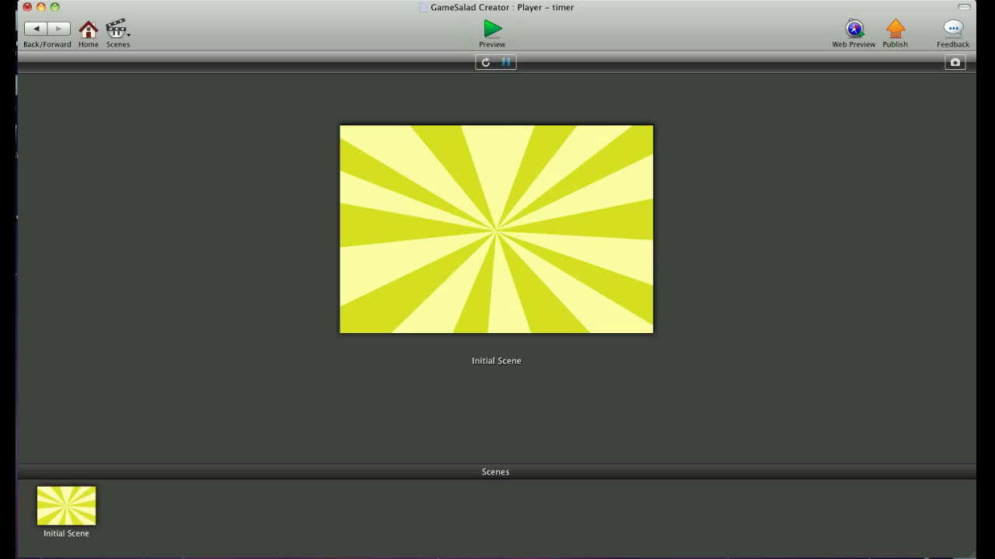
pyautogui.click(32, 34)
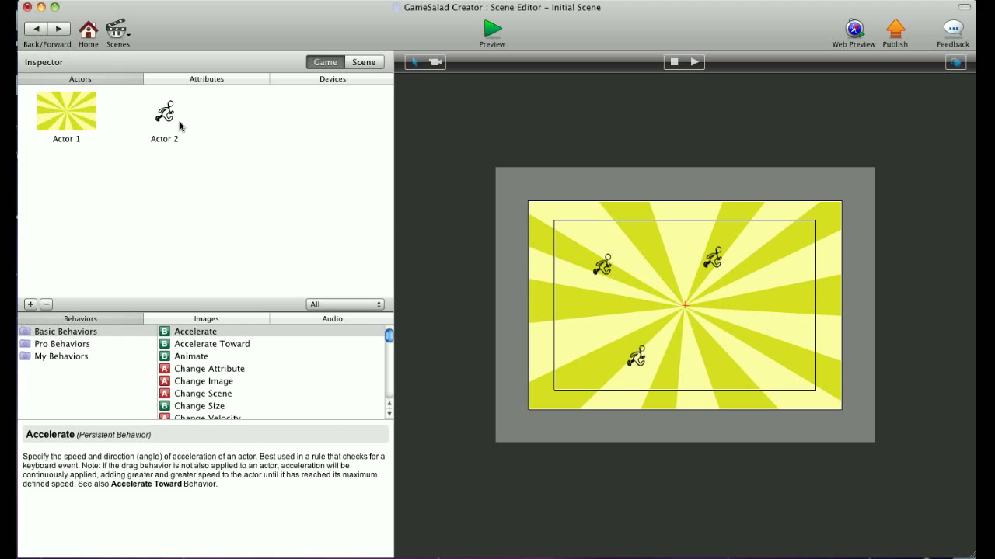
# - Unlock the first Actor 2 instance and set its starting Timer value to 1
pyautogui.doubleClick(605, 267)
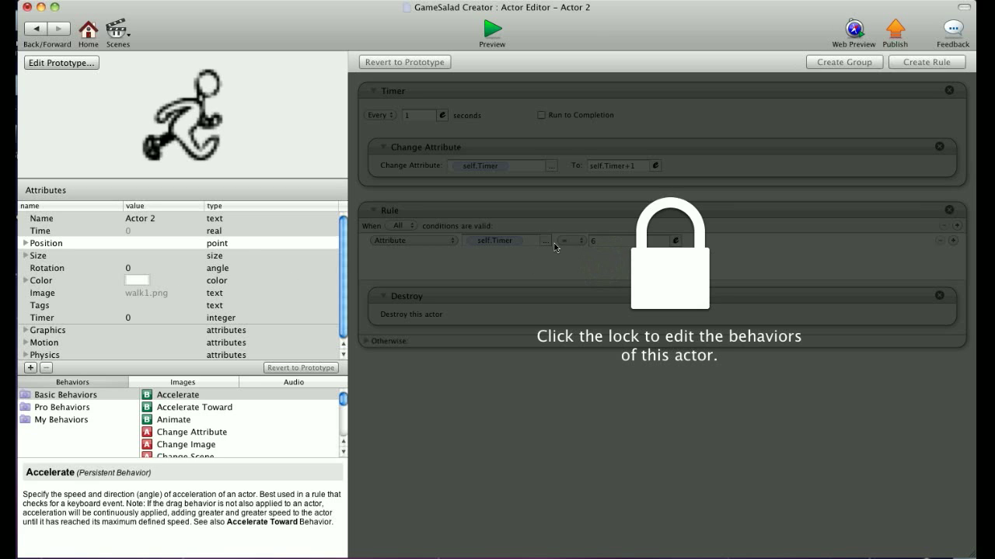
pyautogui.scroll(-1, 131, 285)
pyautogui.click(631, 292)
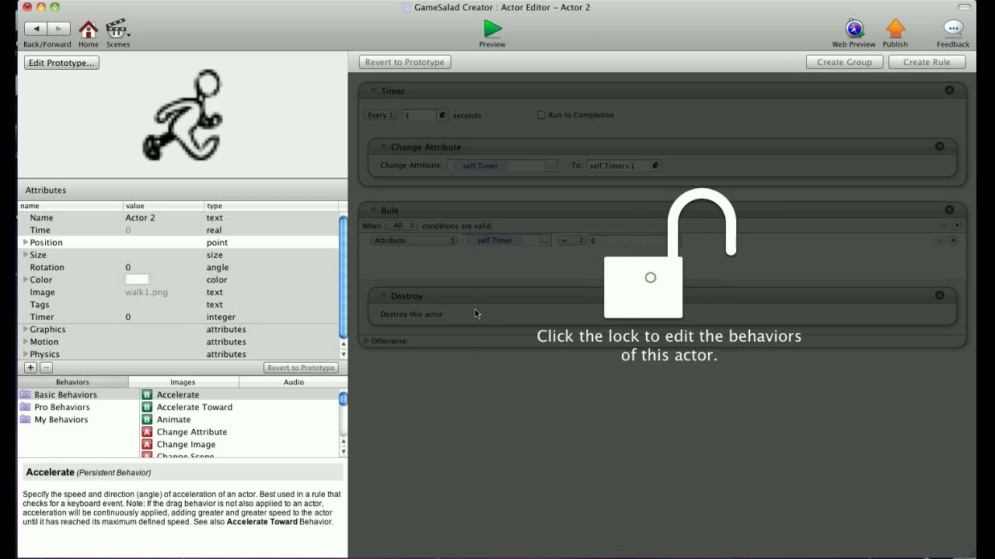
pyautogui.click(39, 317)
pyautogui.click(128, 319)
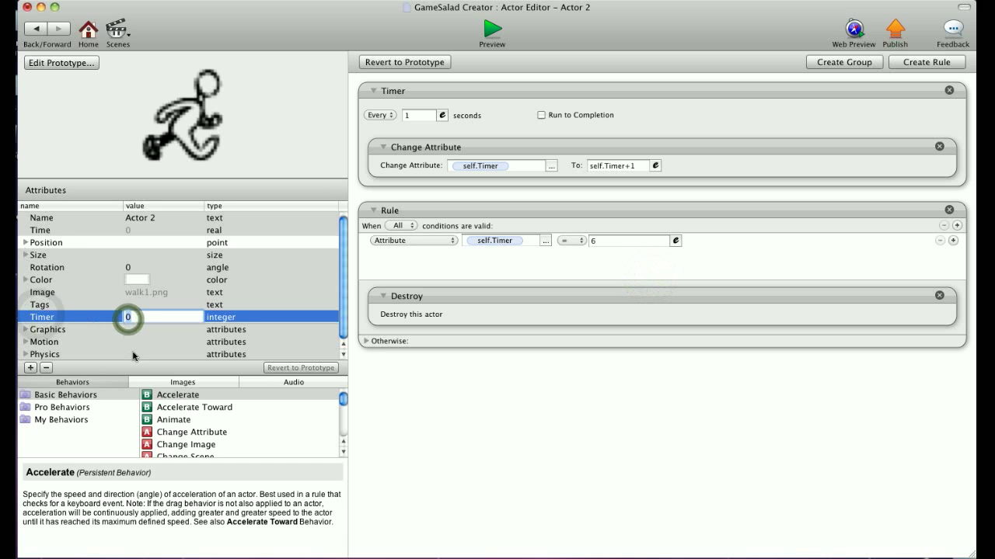
pyautogui.write('1')
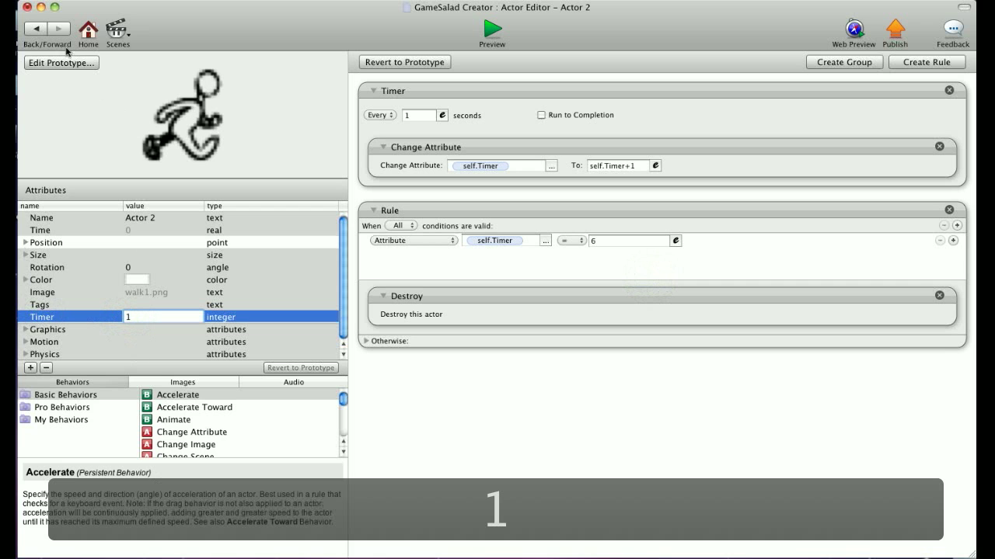
pyautogui.click(37, 31)
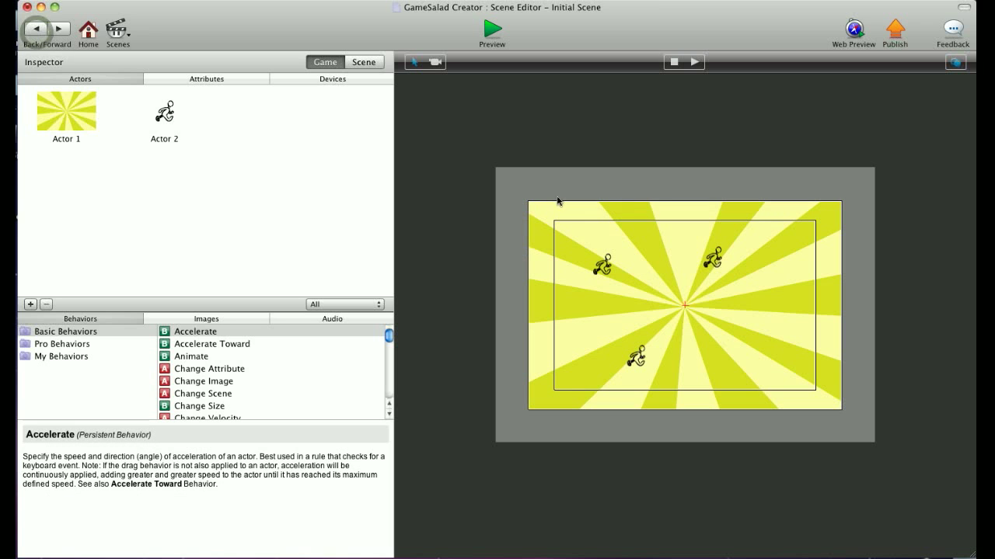
# - Unlock the top-right Actor 2 instance and change its destroy-rule Timer value to 3
pyautogui.doubleClick(709, 258)
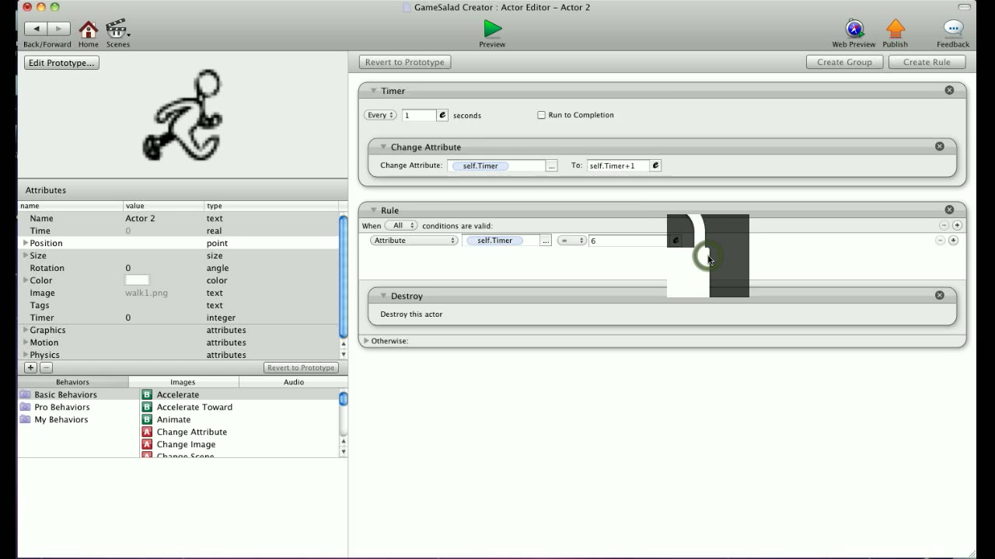
pyautogui.click(690, 269)
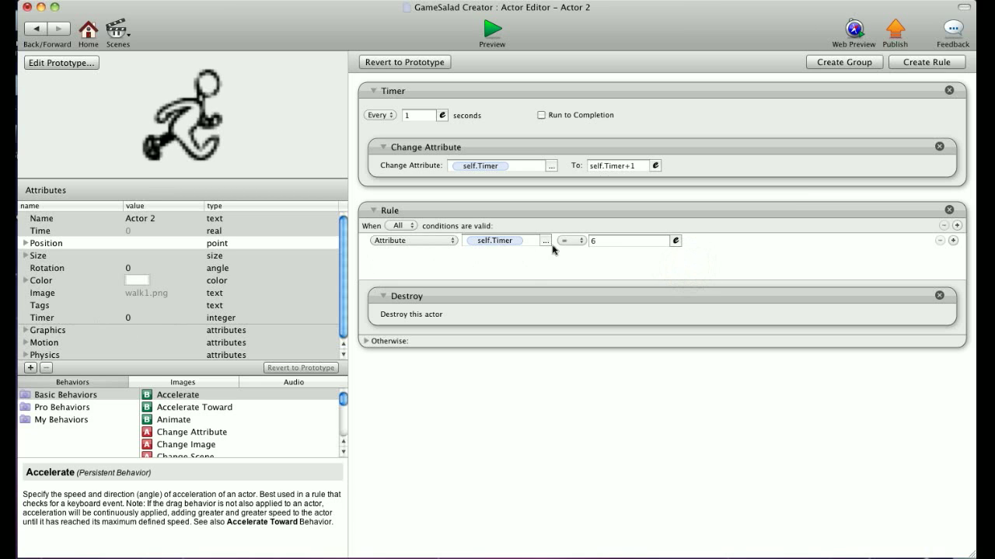
pyautogui.click(604, 243)
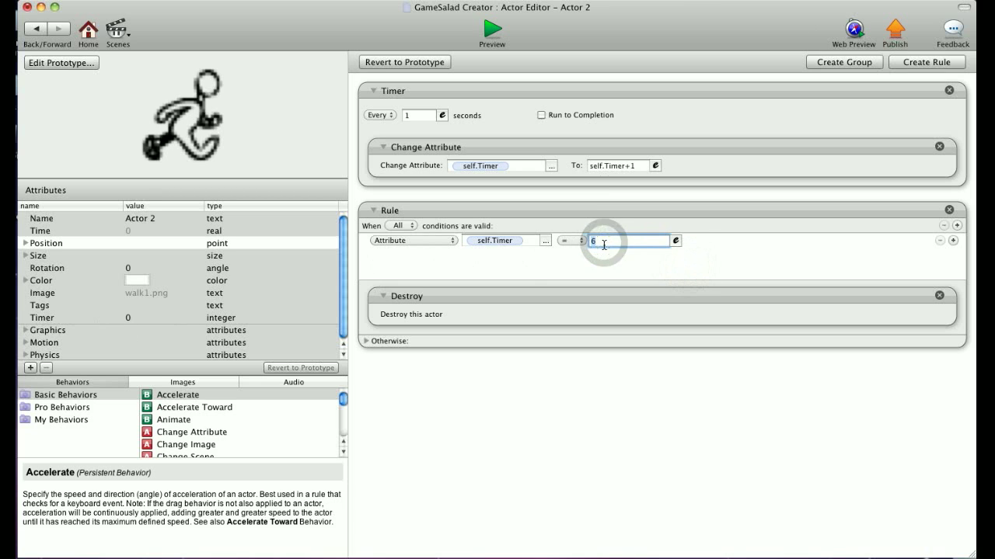
pyautogui.write('8')
pyautogui.write('3')
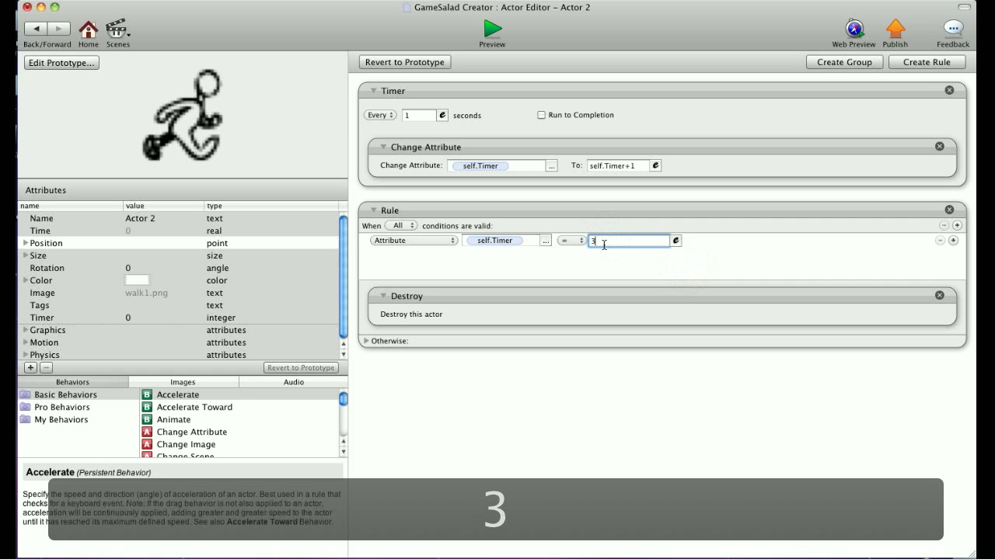
pyautogui.click(35, 28)
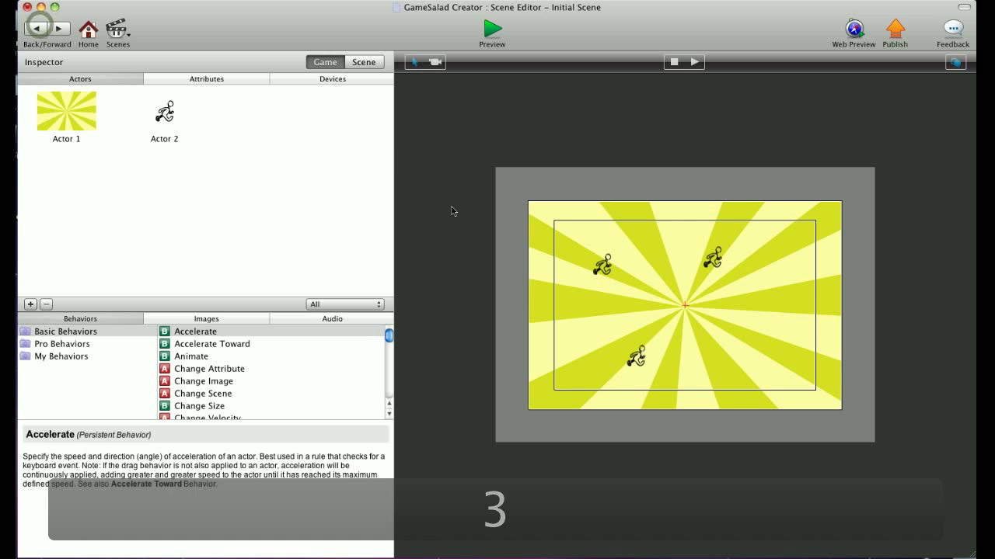
# - Unlock the bottom Actor 2 instance and begin editing its destroy-rule Timer value
pyautogui.doubleClick(642, 359)
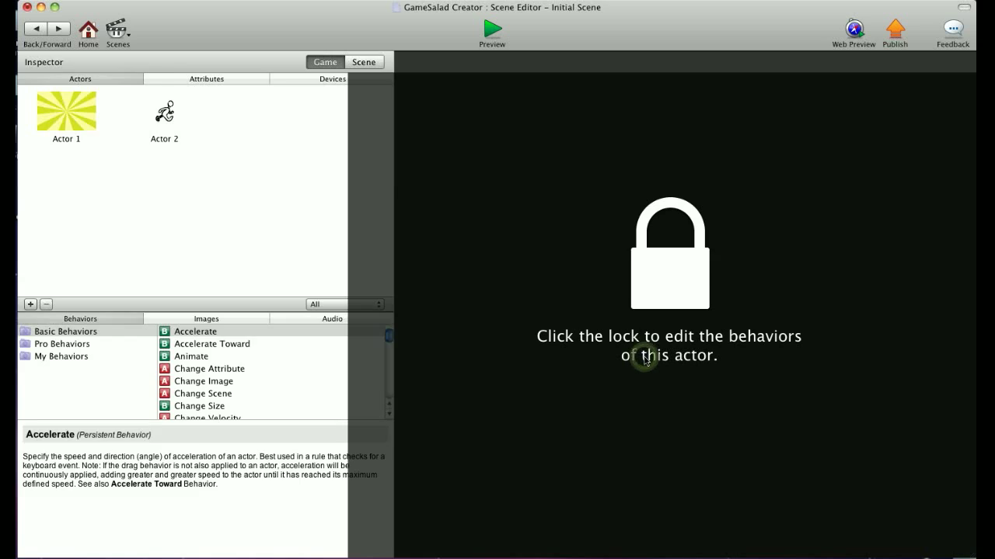
pyautogui.click(680, 280)
pyautogui.click(610, 244)
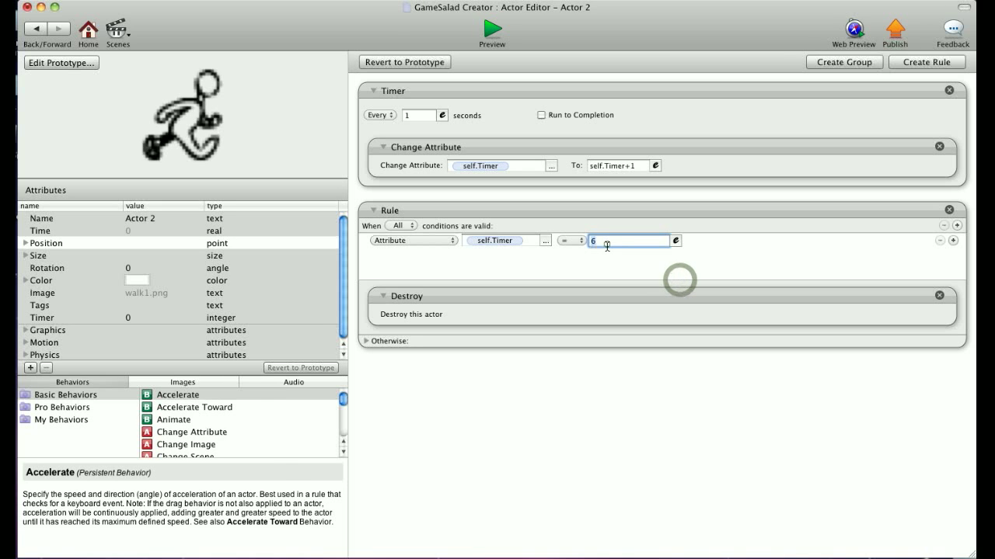
# - Set the last instance's destroy value to 9, preview the staggered disappearances, and return to the Initial Scene
pyautogui.write('9')
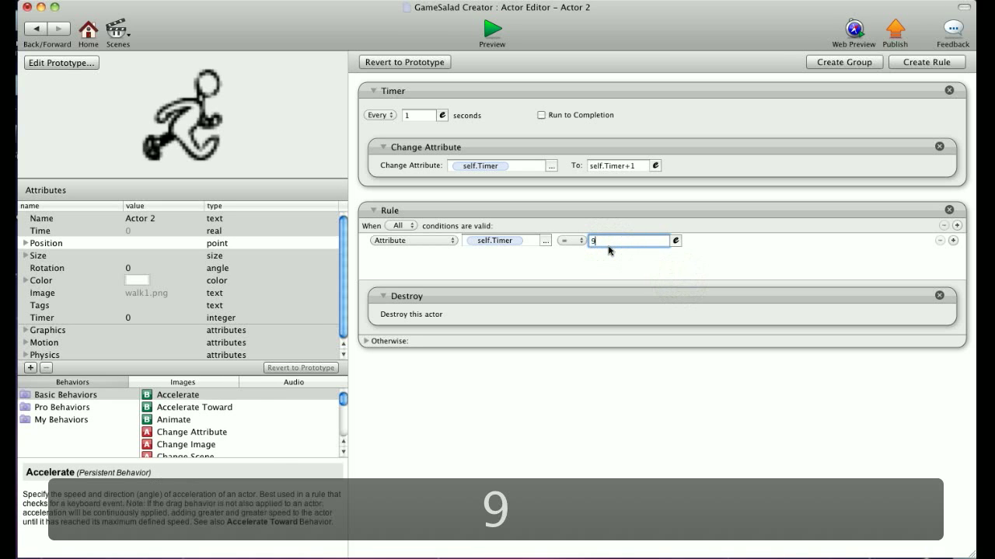
pyautogui.click(493, 35)
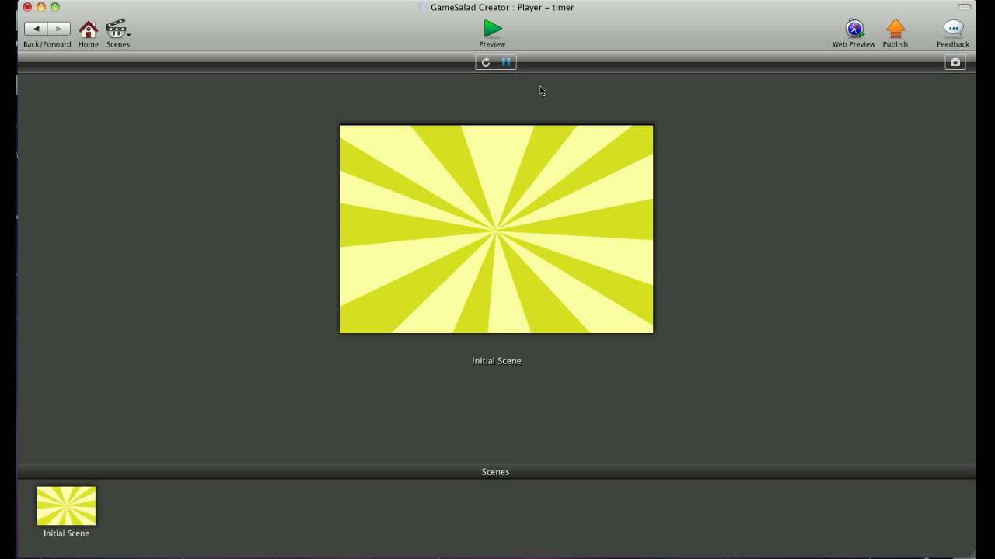
pyautogui.click(36, 31)
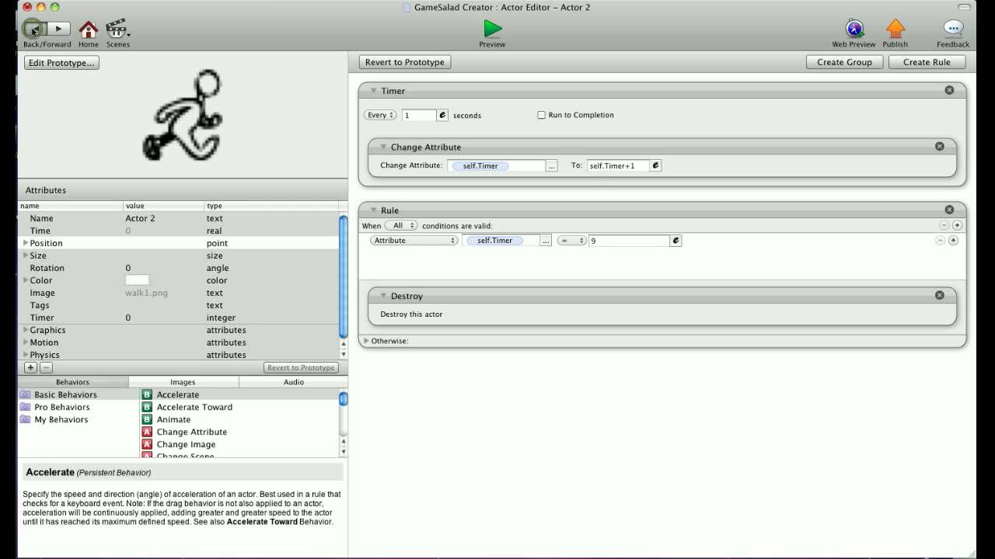
pyautogui.click(34, 31)
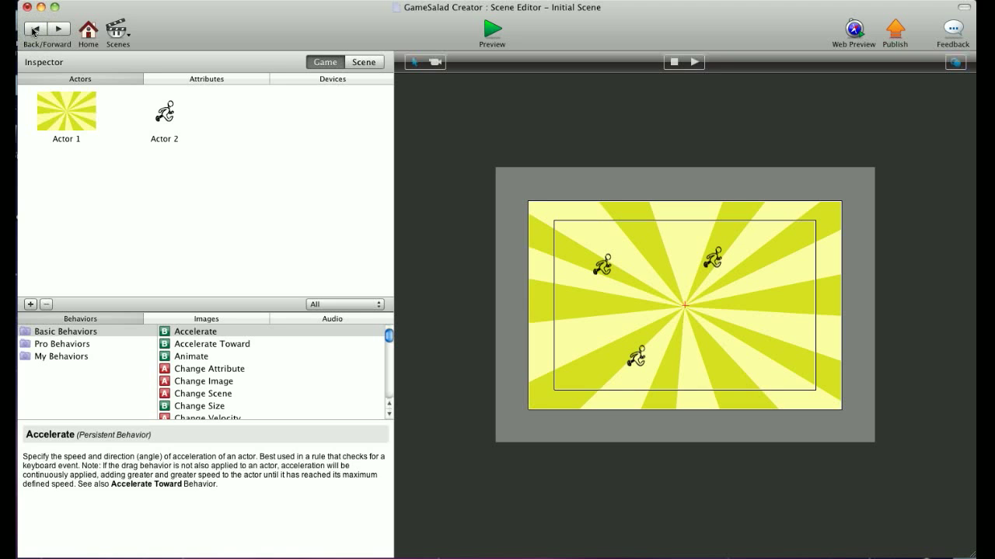